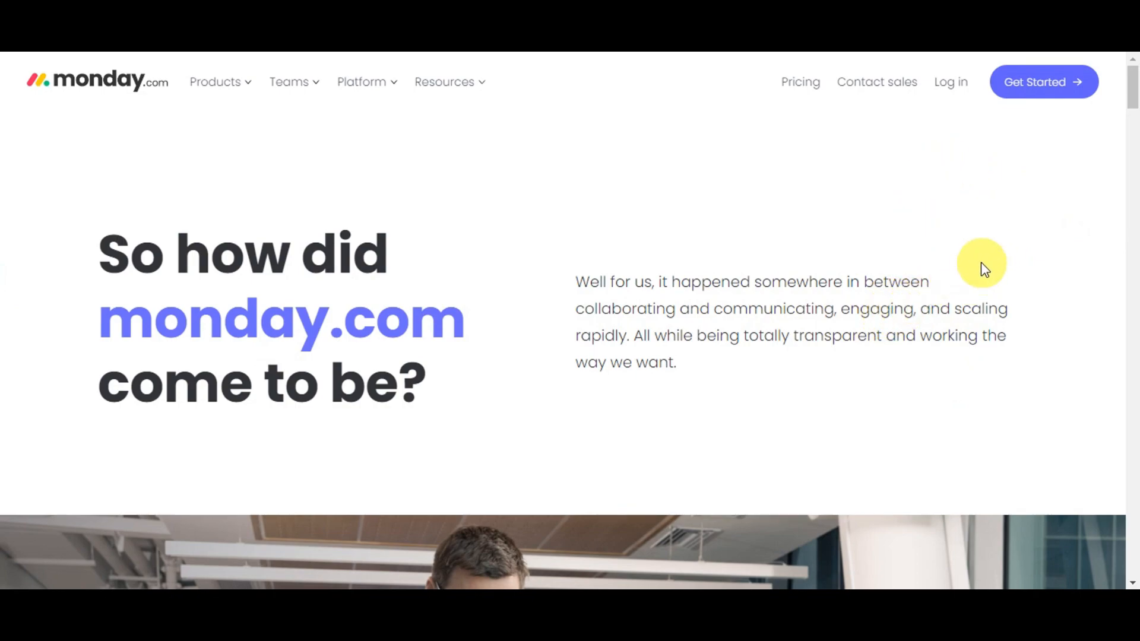
Read through the monday.com company story page and open the Get Started sign-up
scroll(987, 295, down, 5)
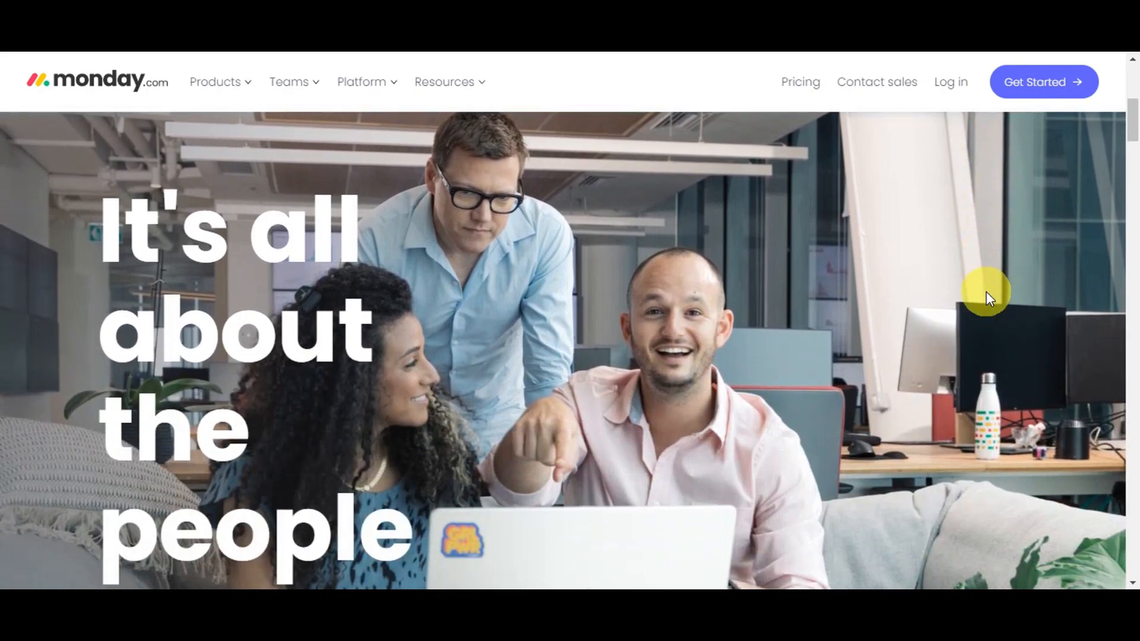
scroll(985, 290, down, 3)
scroll(986, 290, down, 1)
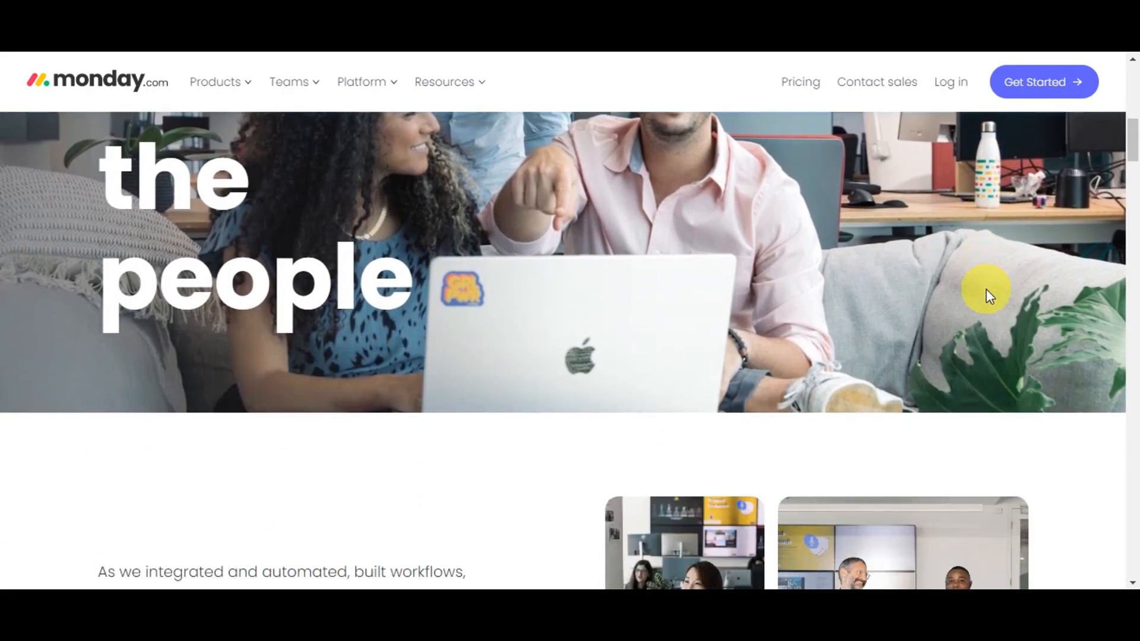
scroll(985, 290, down, 4)
scroll(985, 289, up, 3)
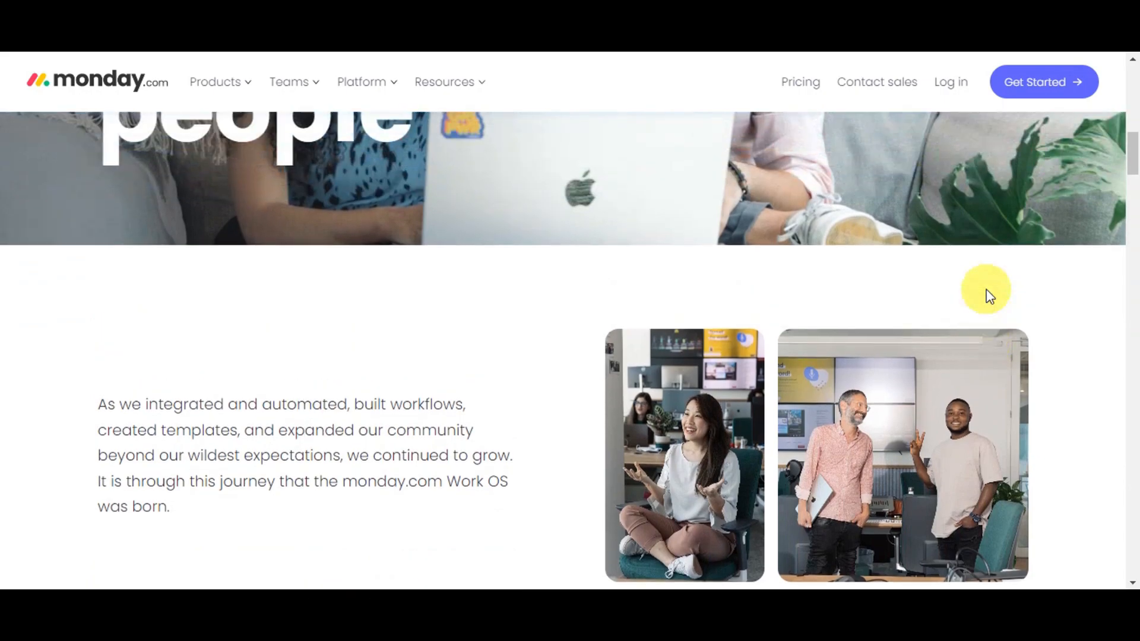
scroll(979, 290, up, 1)
scroll(973, 290, down, 3)
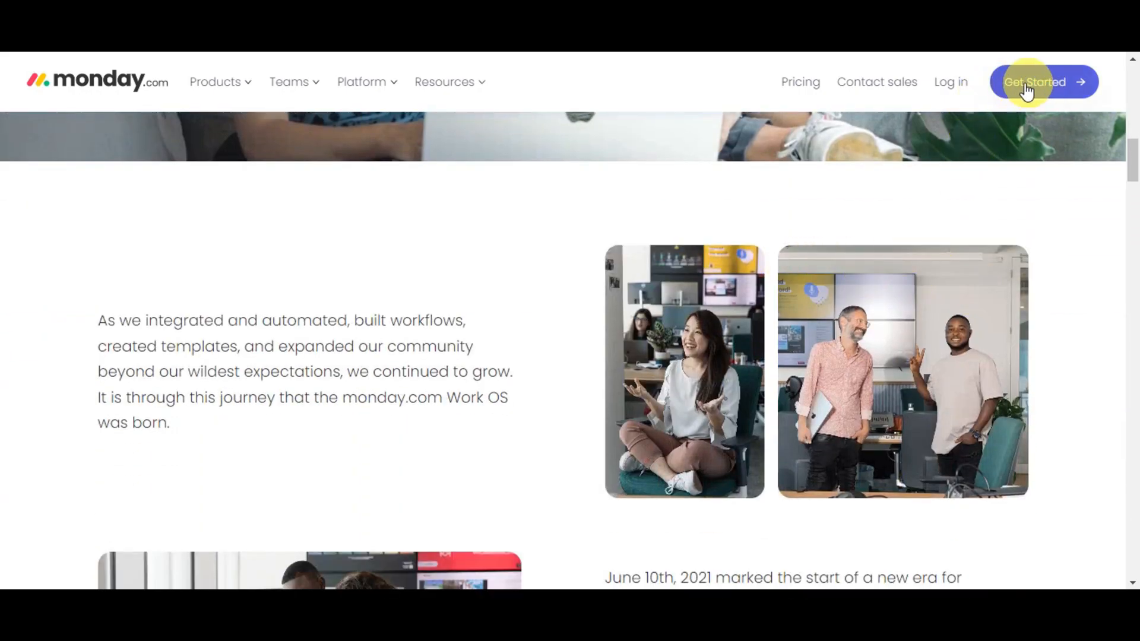
click(1065, 84)
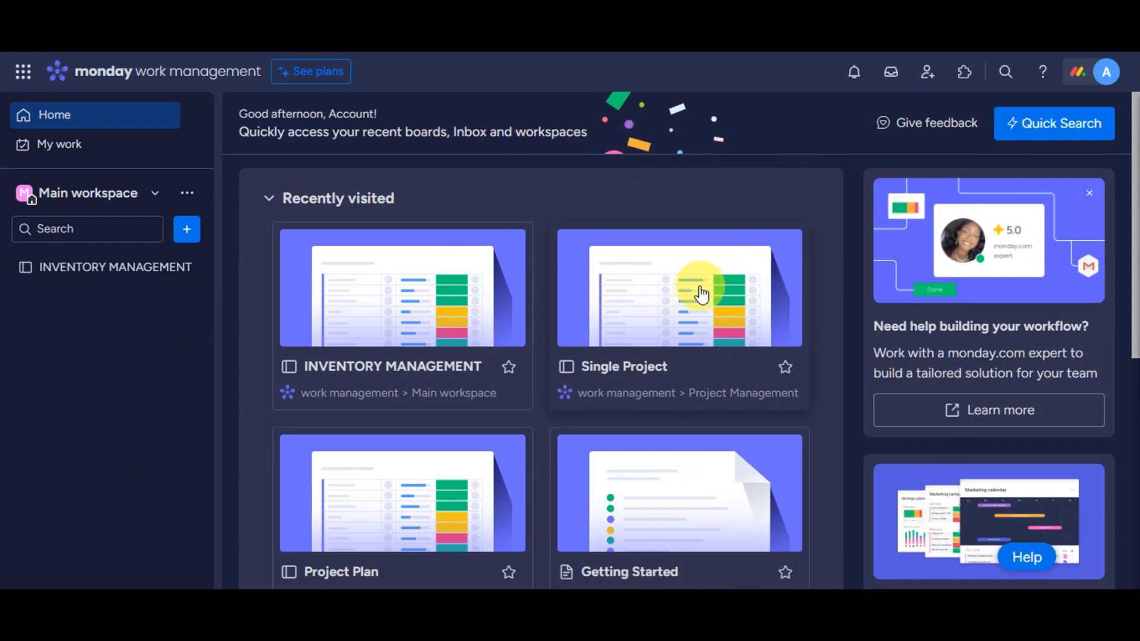
Review the home page's recent boards, workspaces and learning resources, and view the installed products
scroll(949, 293, down, 6)
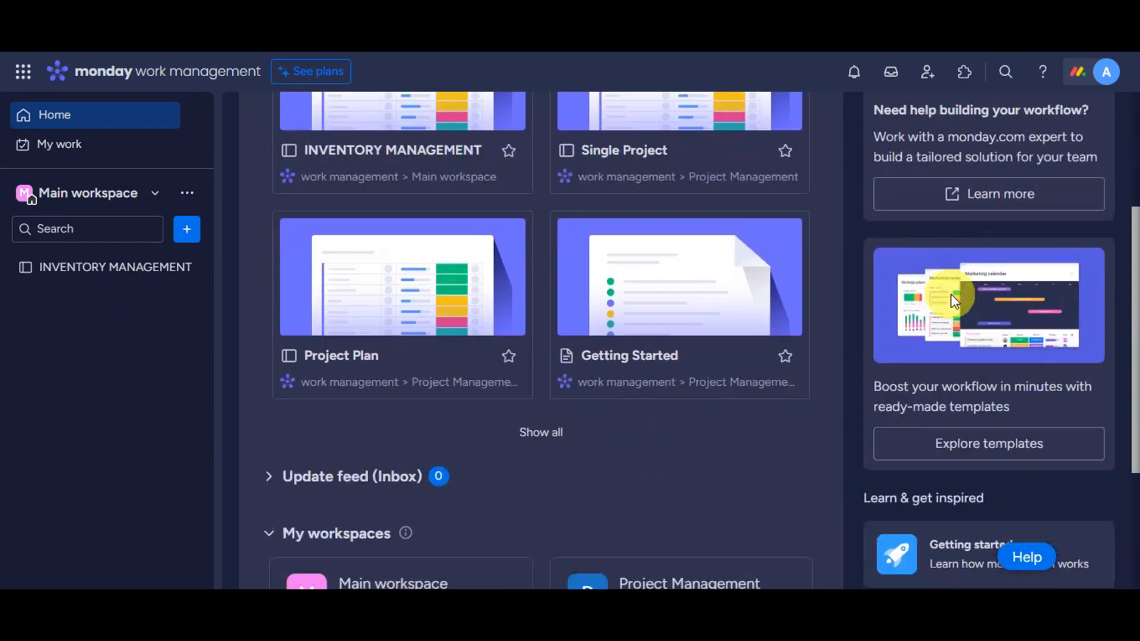
scroll(875, 229, down, 2)
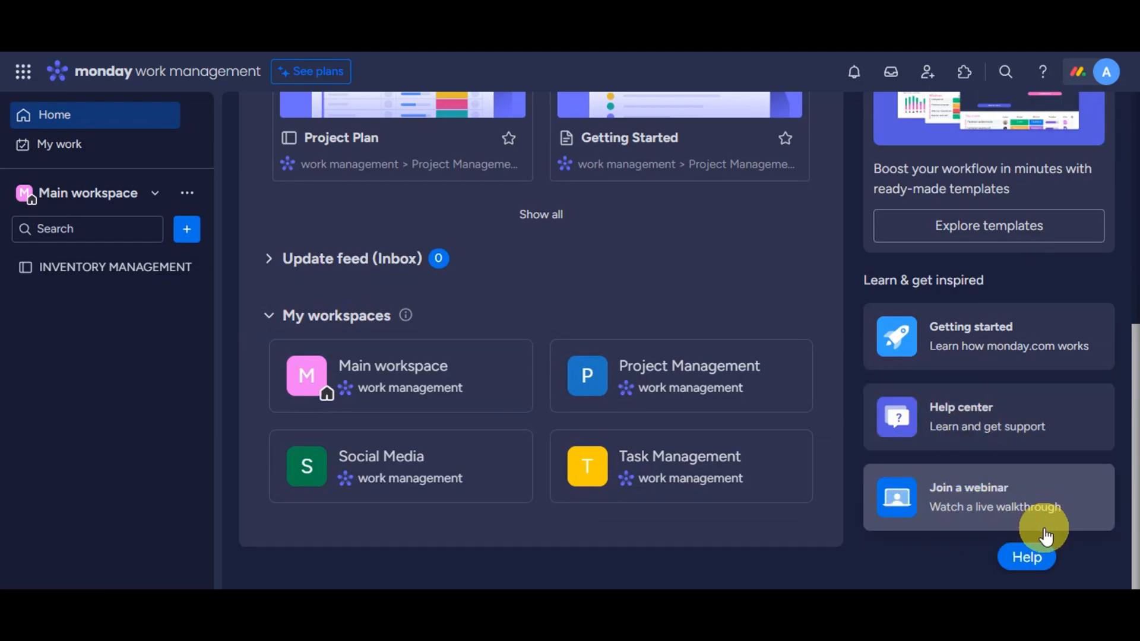
scroll(1046, 537, up, 7)
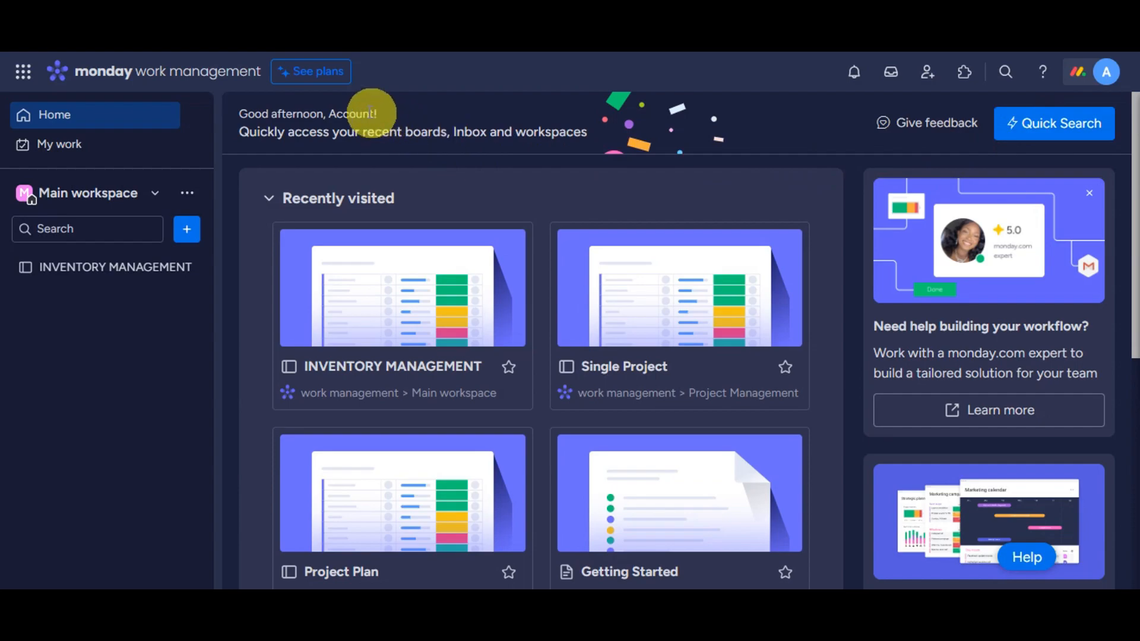
click(25, 75)
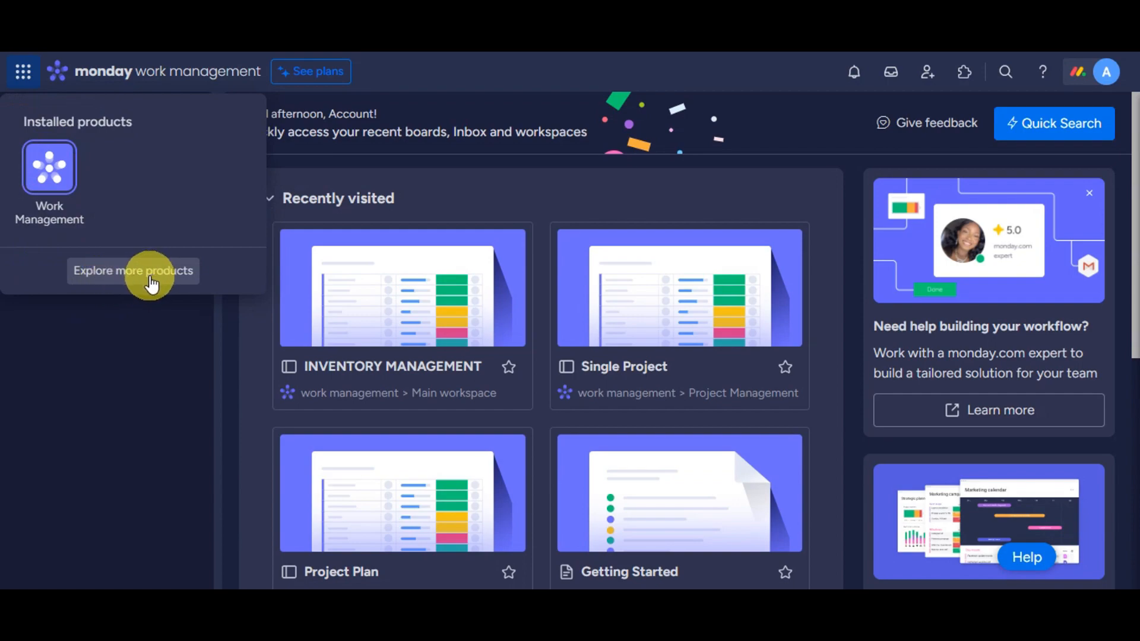
Examine the subscription plans with their prices and feature comparison, dismissing the chatbot greeting and closing the plan overview at the end
click(308, 74)
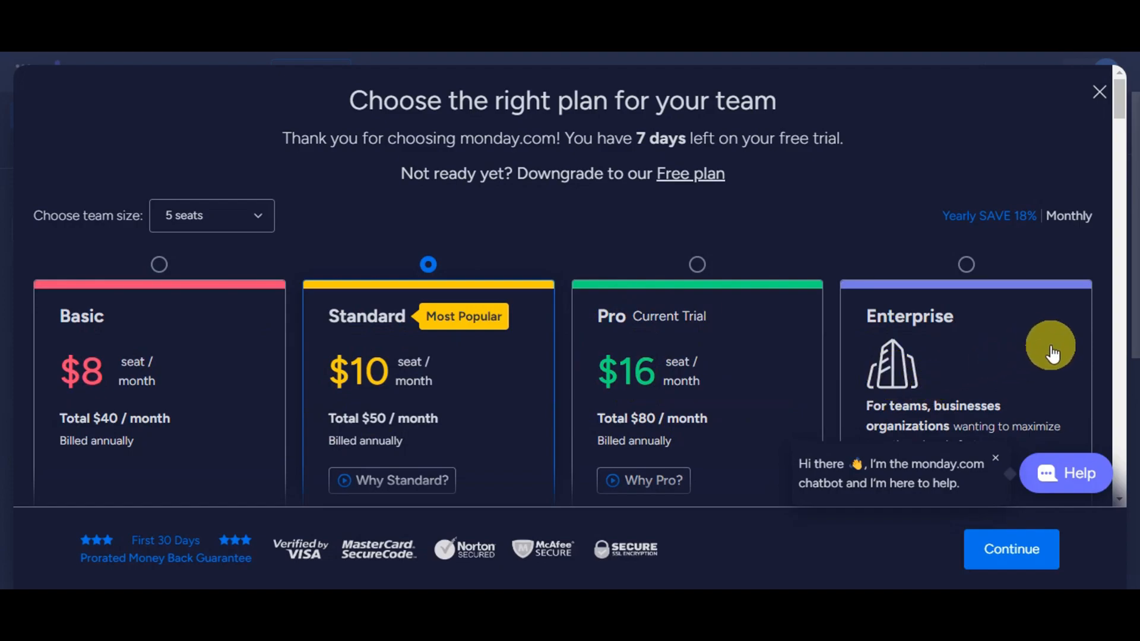
scroll(1045, 341, down, 4)
scroll(1044, 333, down, 1)
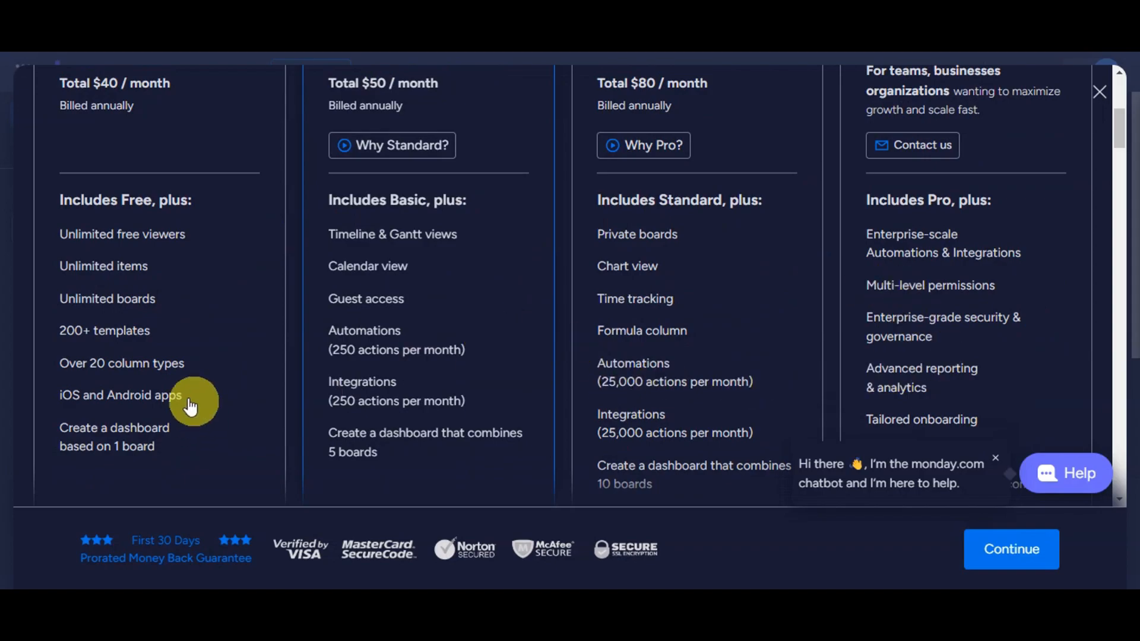
scroll(933, 315, down, 3)
scroll(938, 299, down, 3)
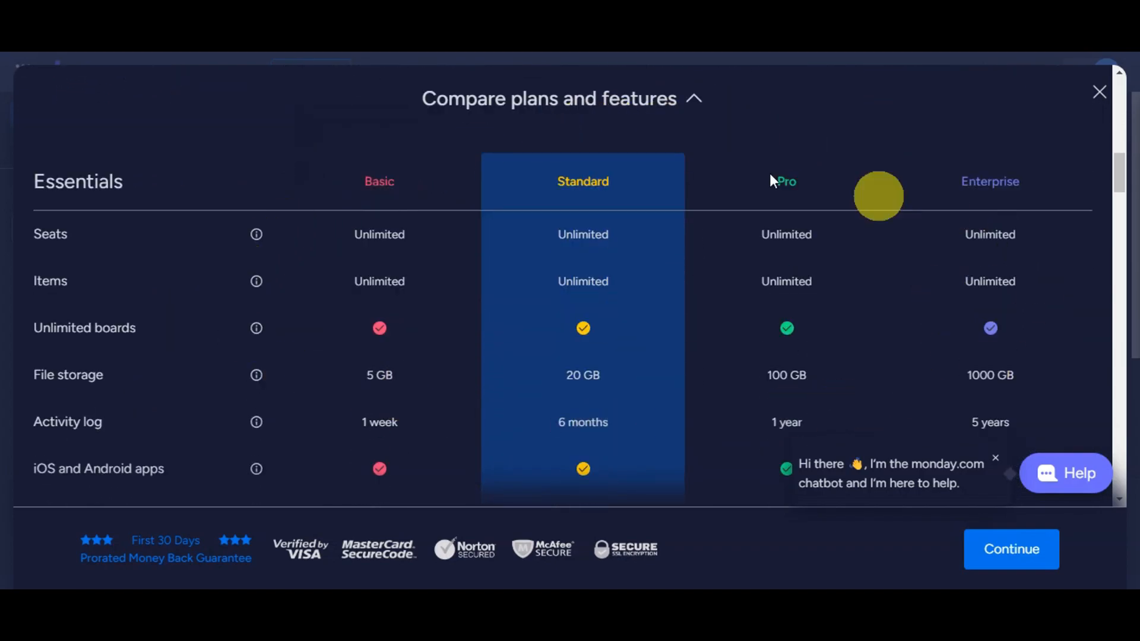
scroll(1062, 214, down, 1)
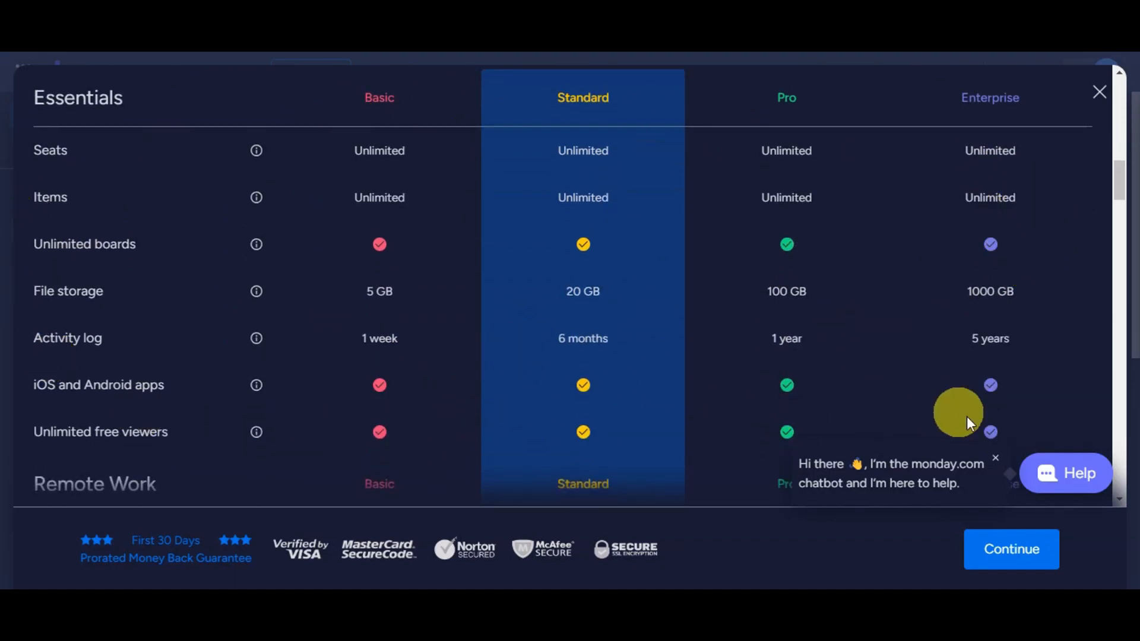
click(995, 458)
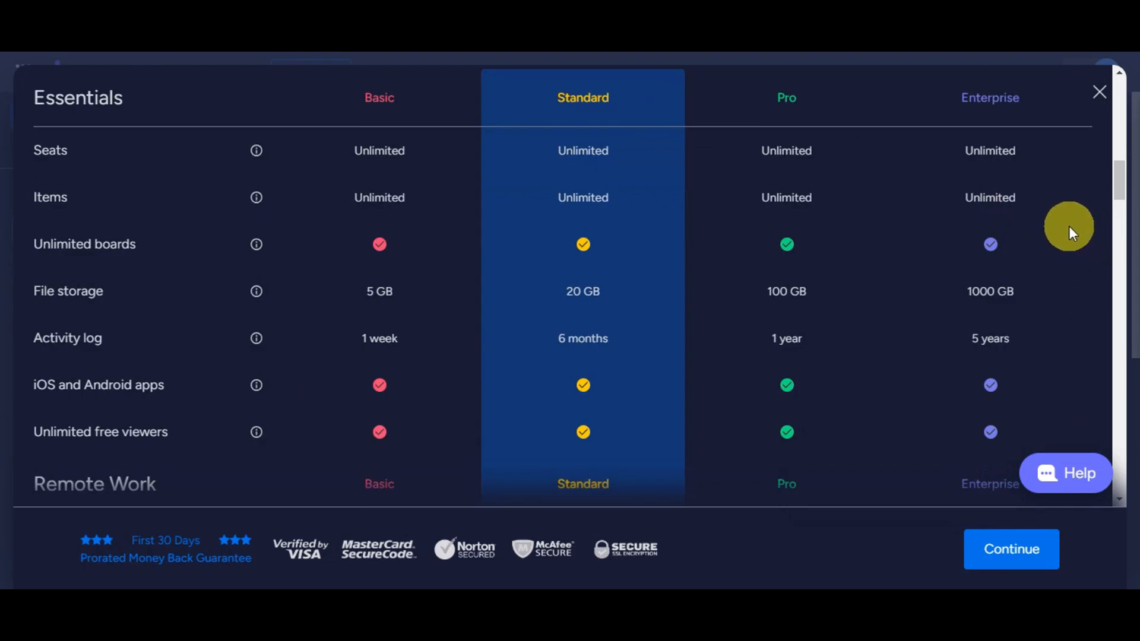
scroll(1068, 225, down, 5)
scroll(1044, 279, up, 11)
scroll(1025, 330, down, 2)
scroll(998, 416, up, 1)
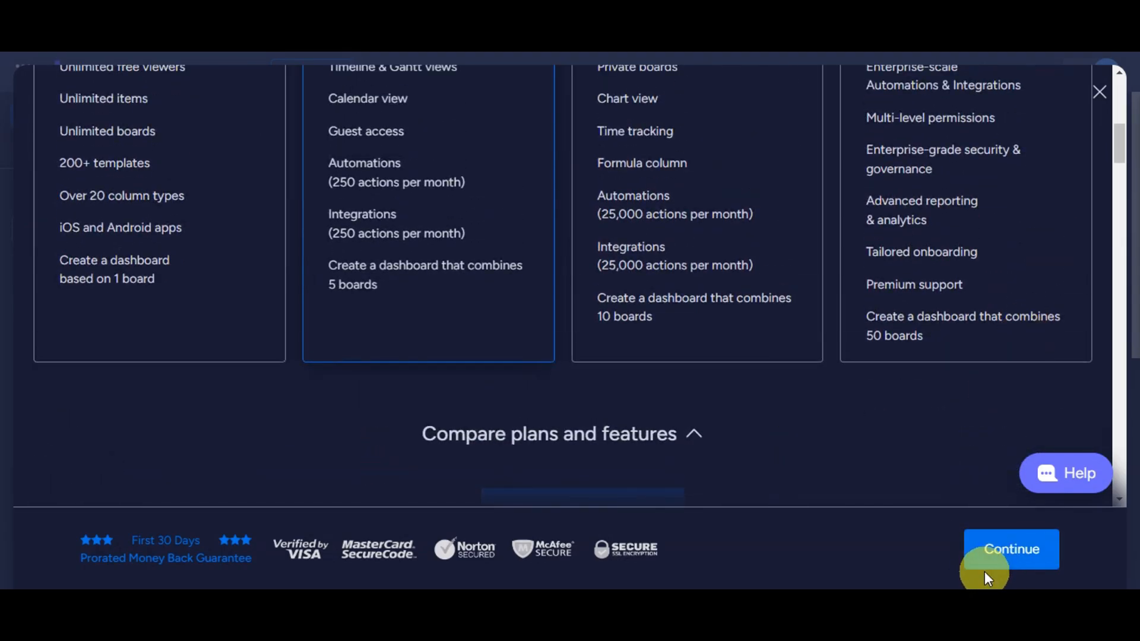
scroll(964, 415, up, 8)
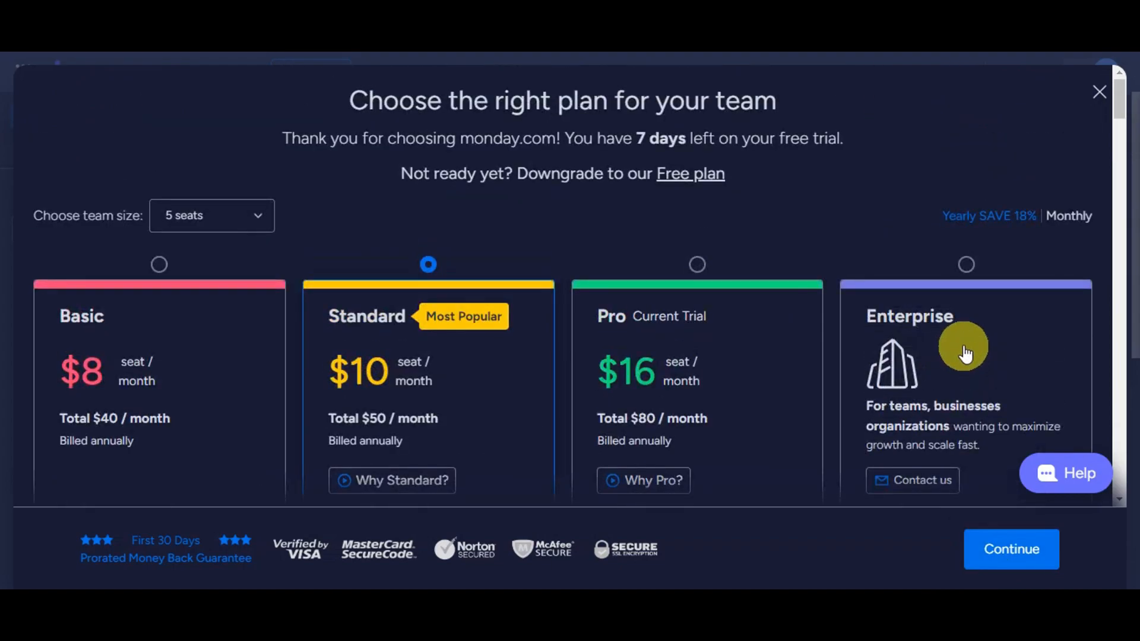
click(1099, 92)
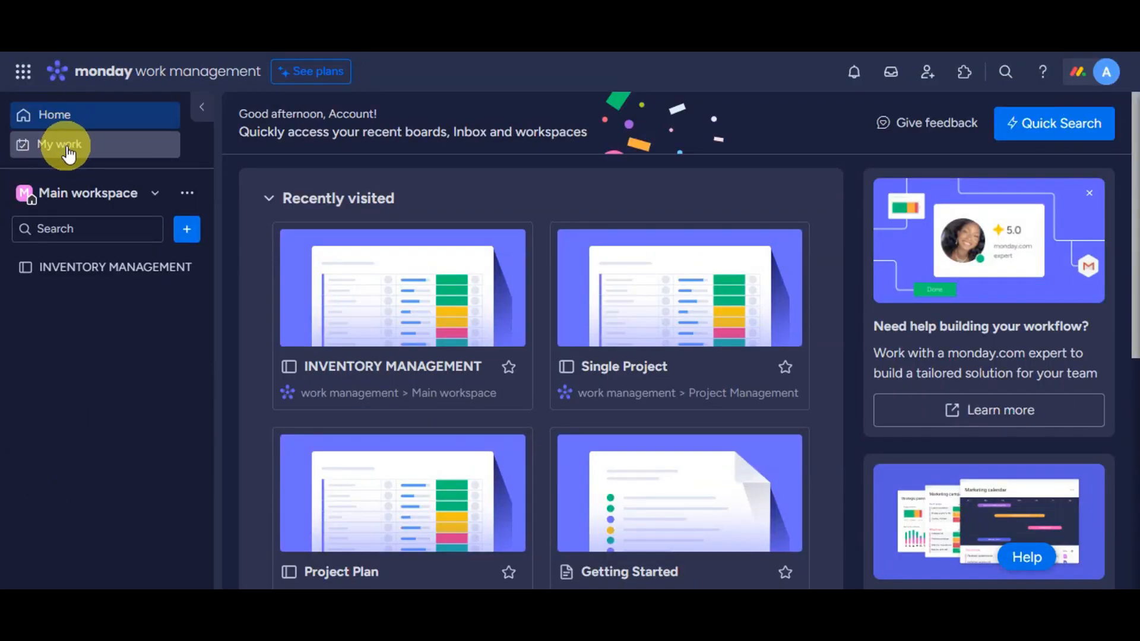
Open My work and look over the list of workspaces and the Main workspace's management and archive options
click(68, 153)
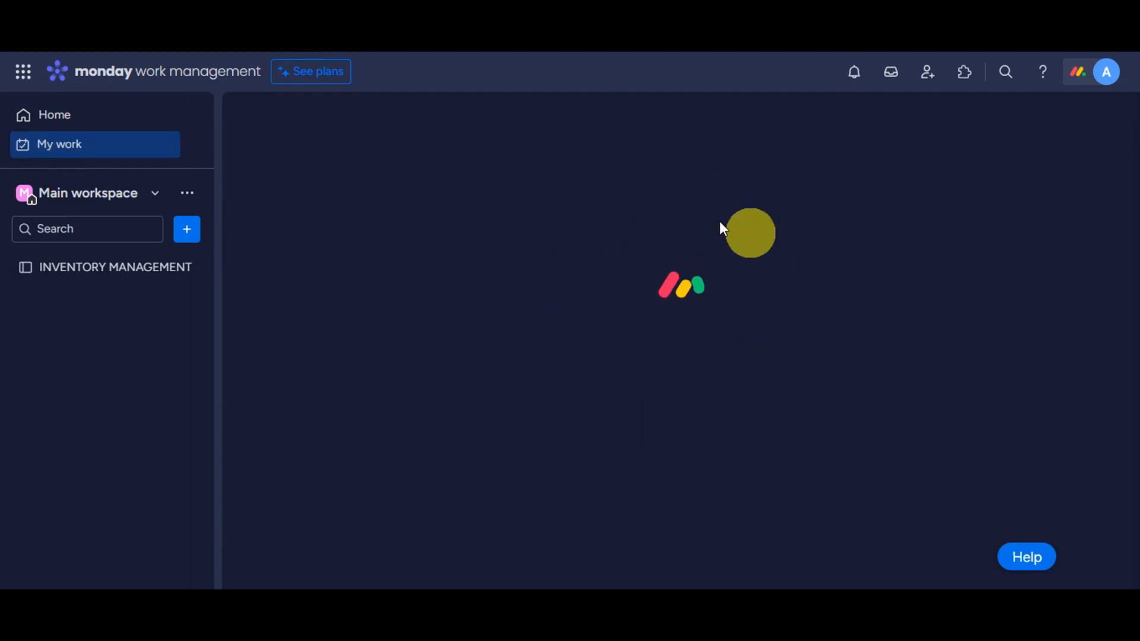
click(153, 197)
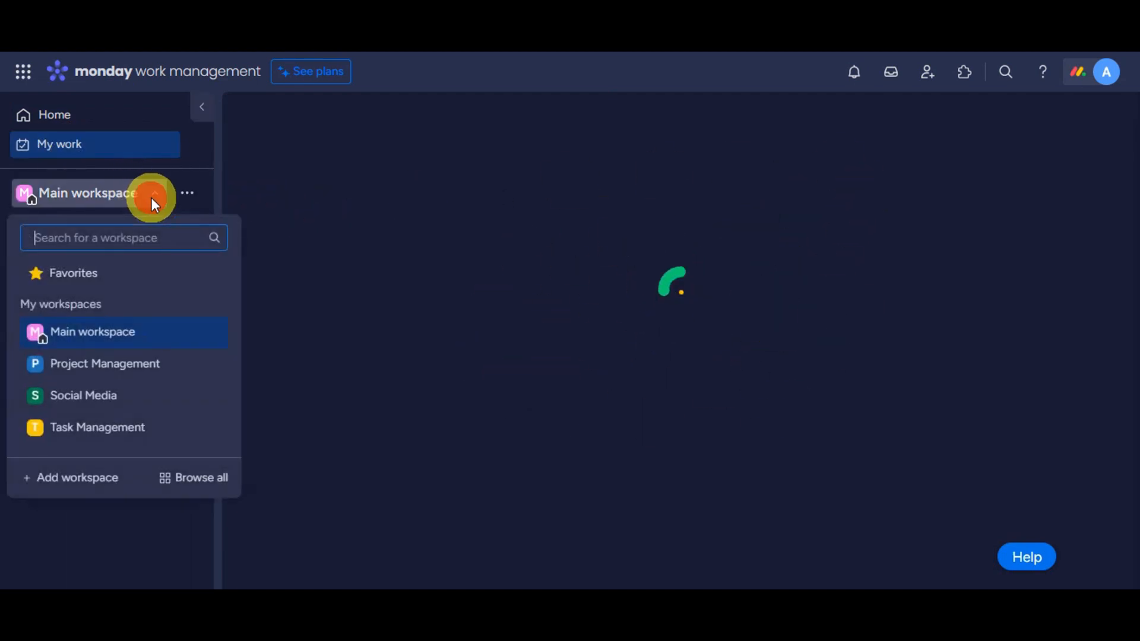
click(185, 195)
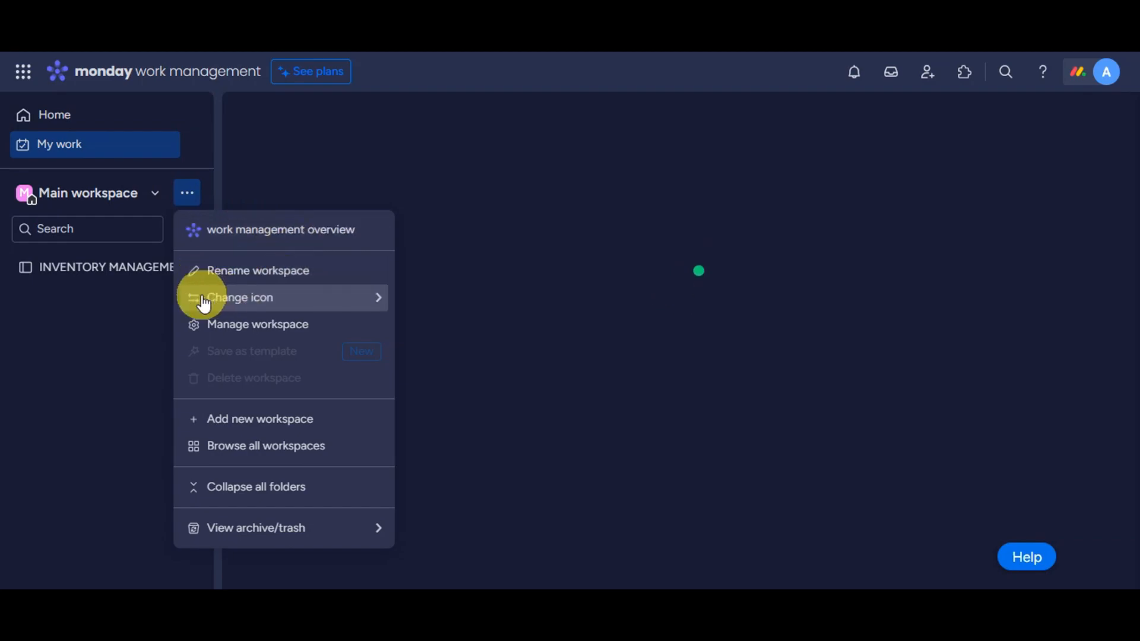
mouse_move(247, 298)
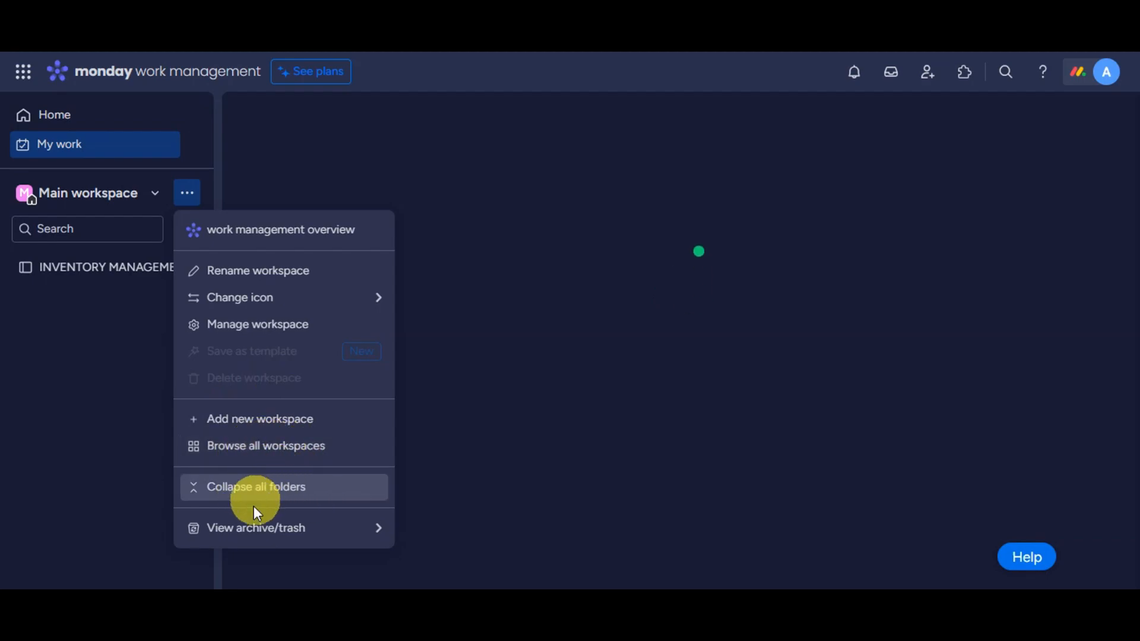
mouse_move(273, 533)
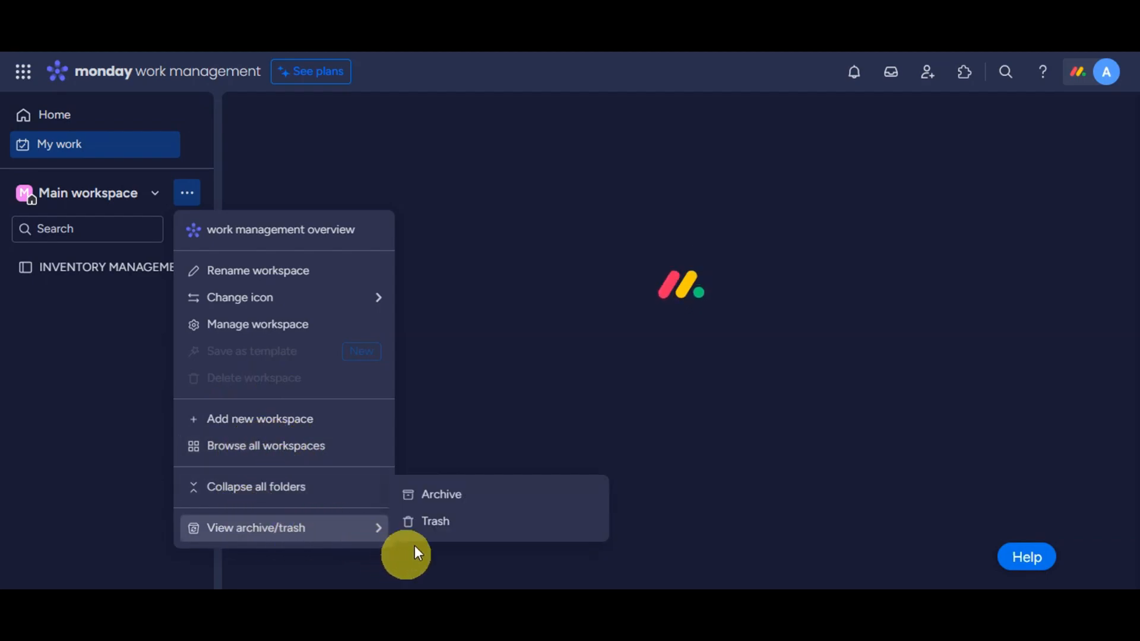
click(89, 419)
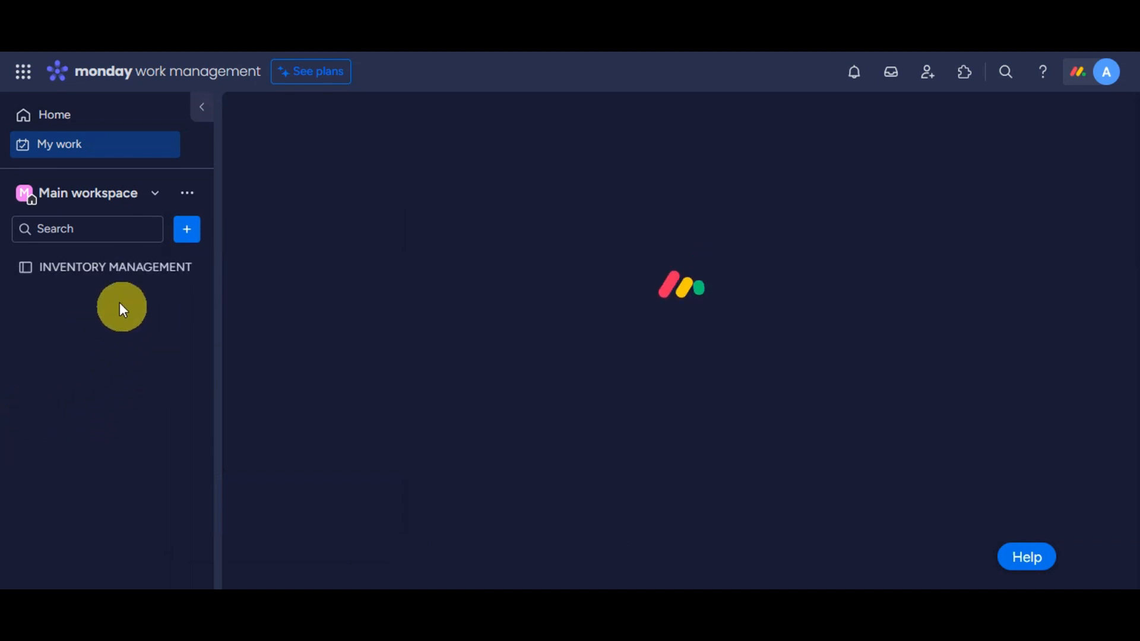
Look over the notification and app tools, and examine the account menu's theme and working status options
click(856, 74)
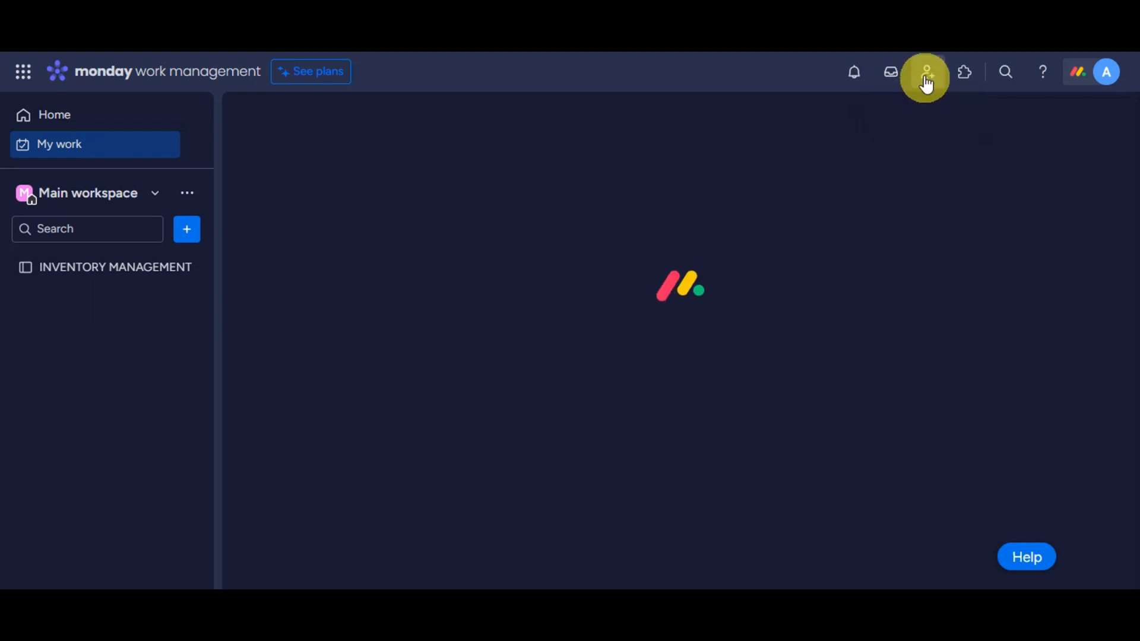
click(968, 83)
click(966, 80)
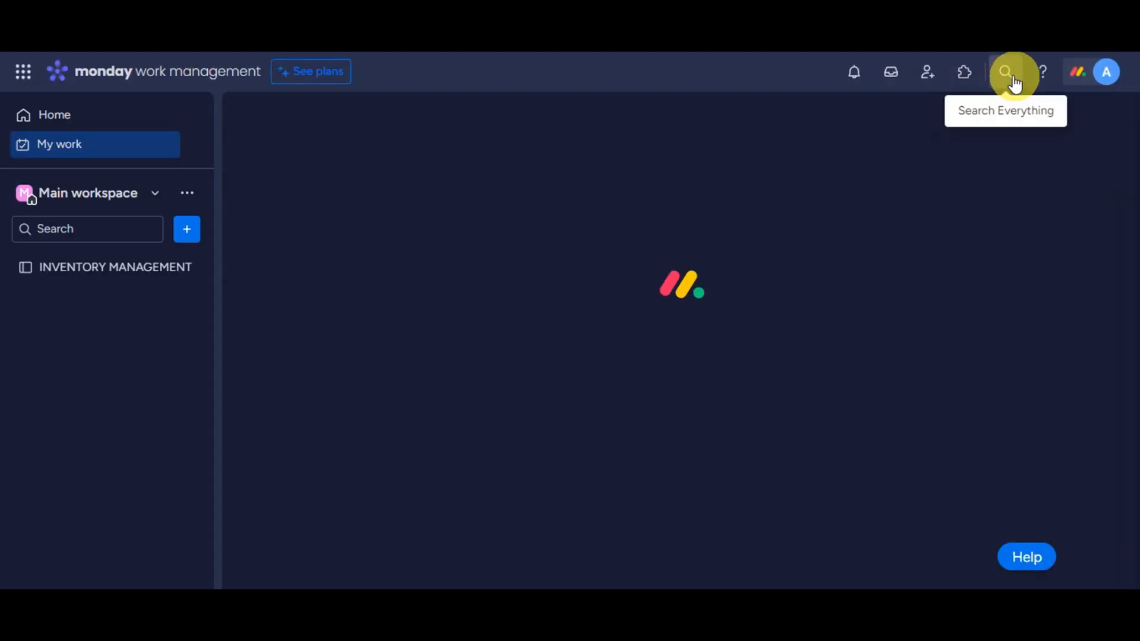
click(1102, 84)
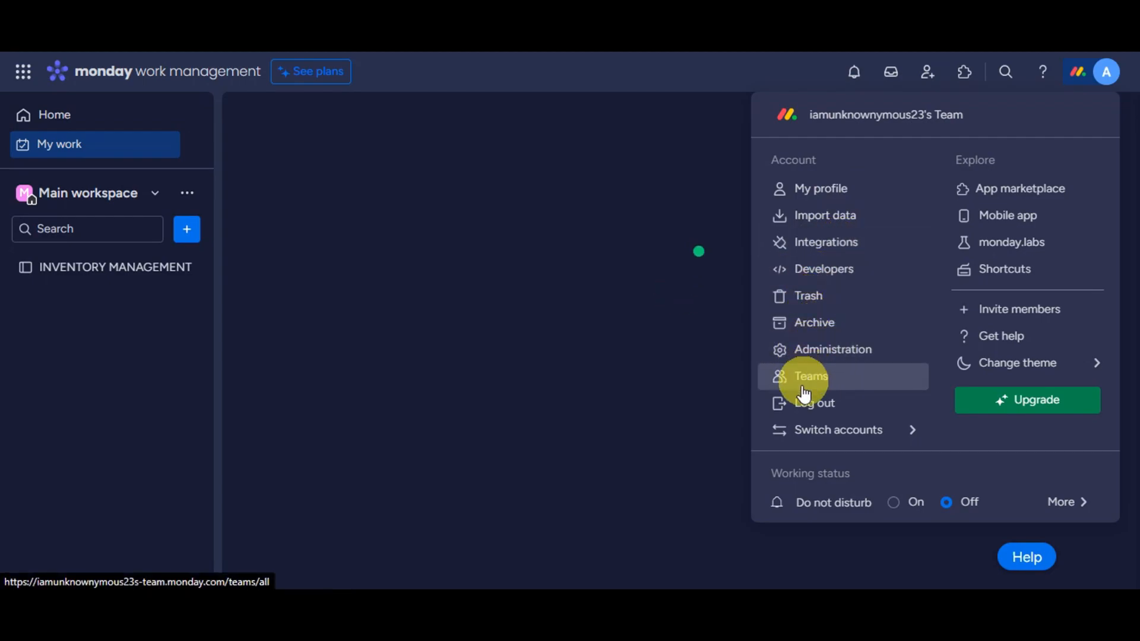
mouse_move(816, 441)
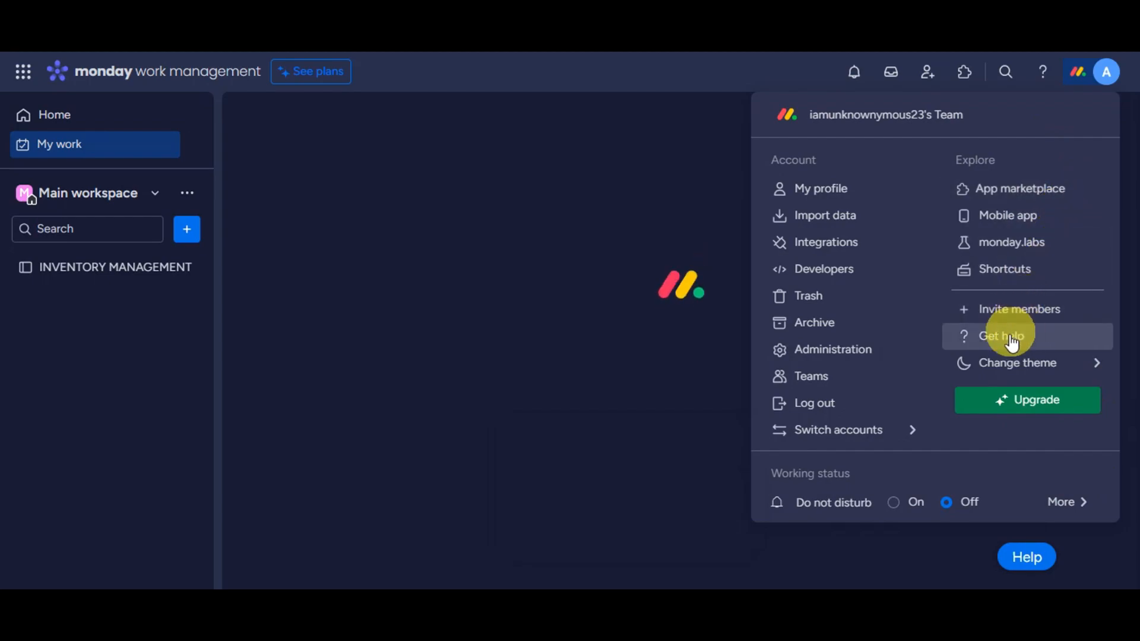
mouse_move(1014, 369)
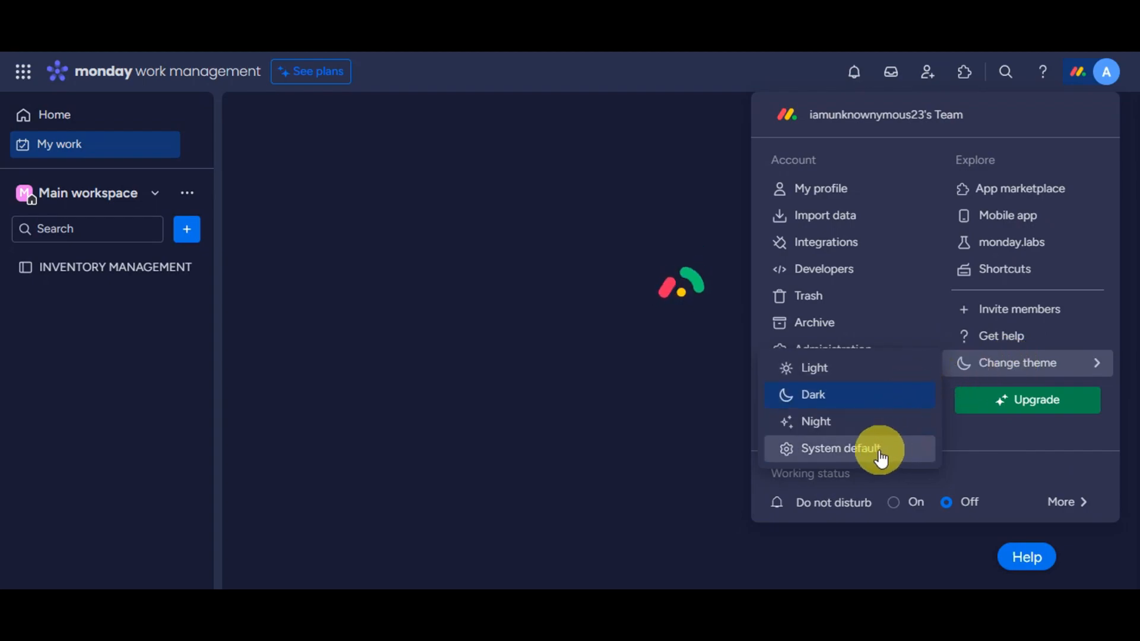
click(1017, 460)
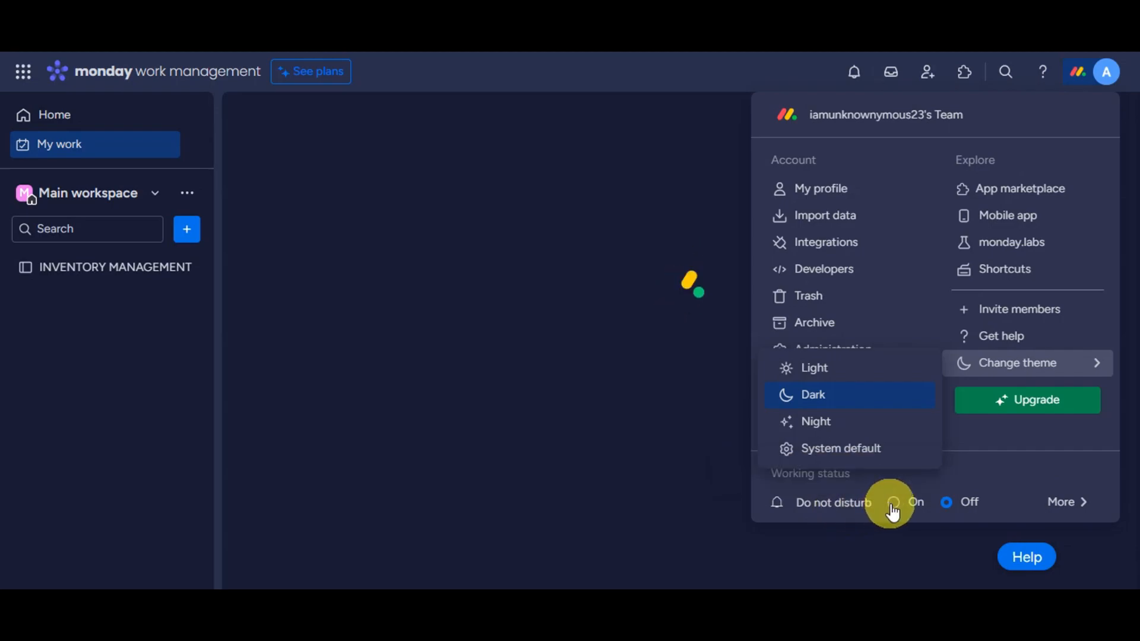
click(1065, 504)
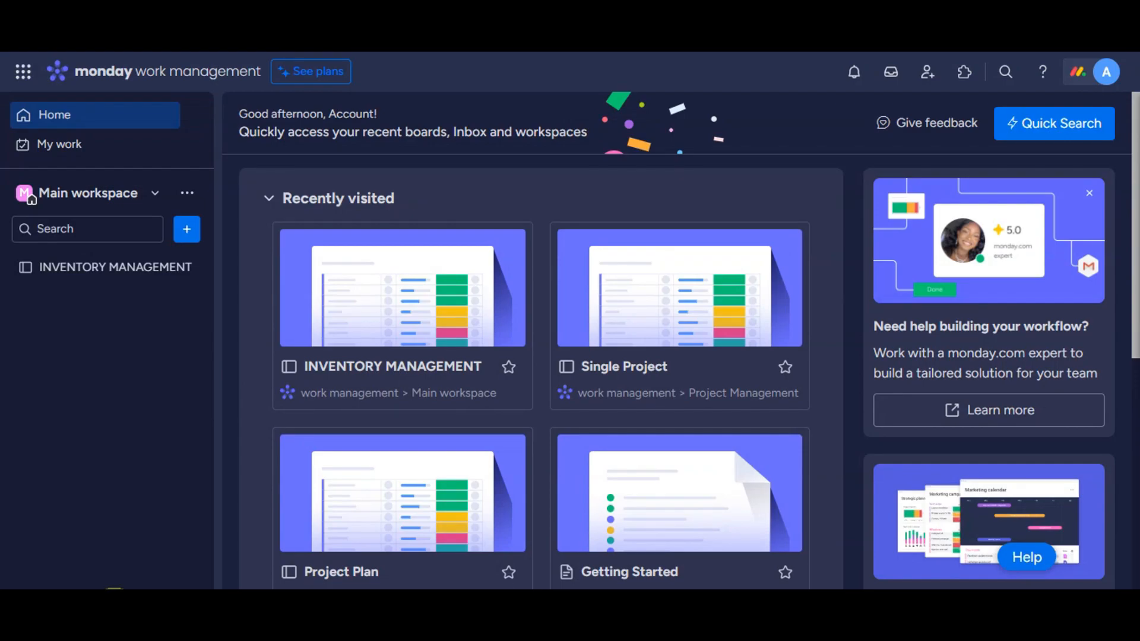
Add a new workspace named Workspace with Open privacy
click(184, 240)
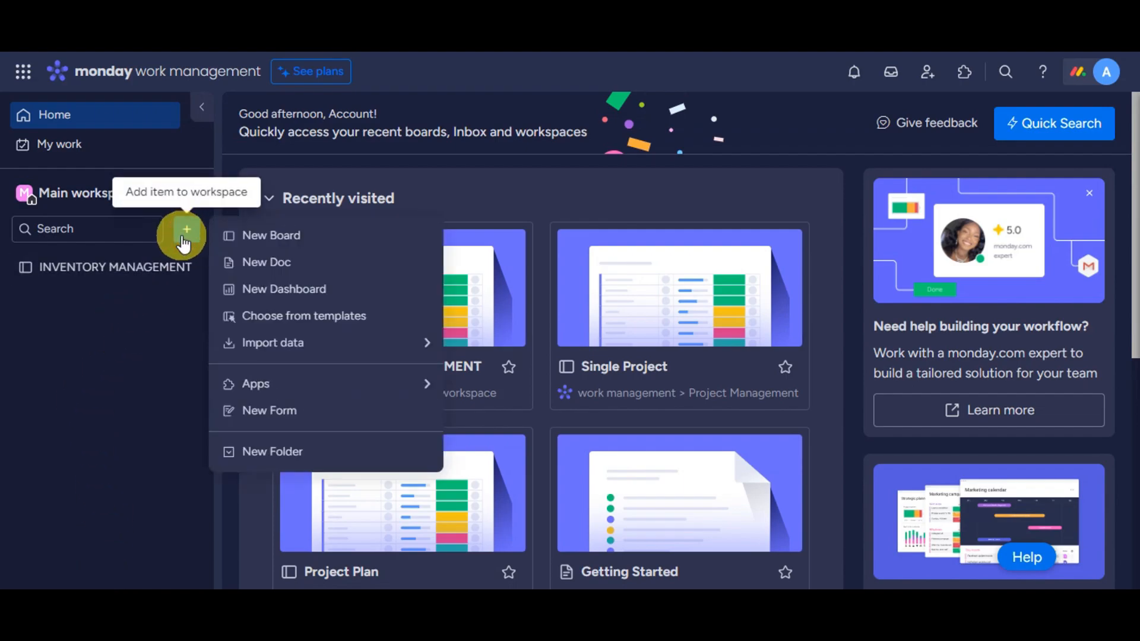
click(188, 194)
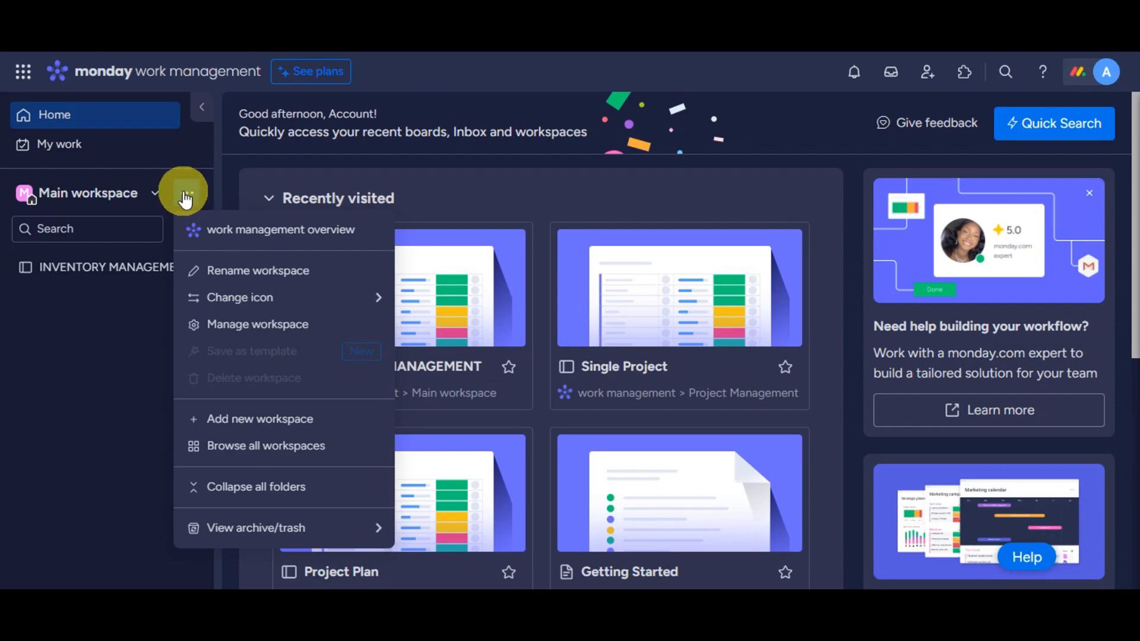
click(224, 420)
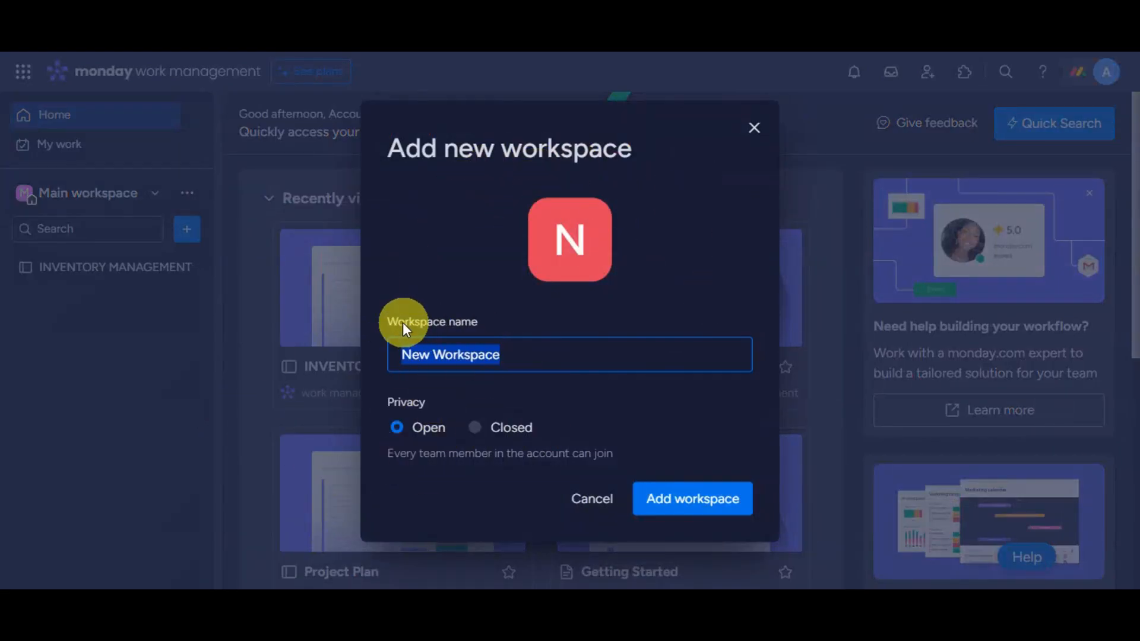
click(517, 358)
click(433, 356)
key(BackSpace)
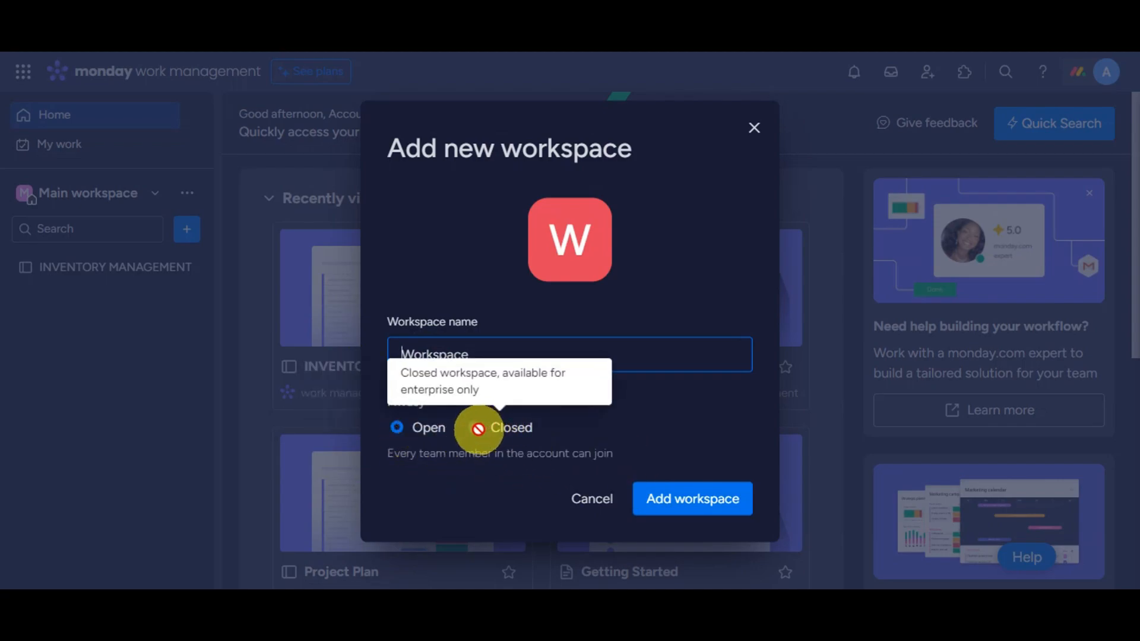
click(681, 505)
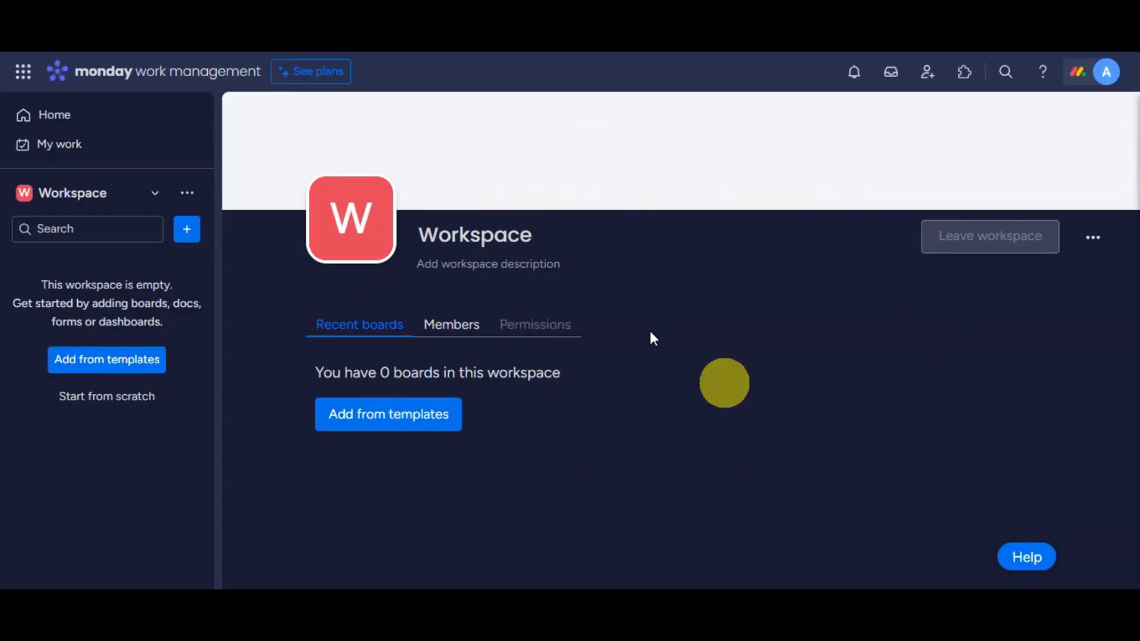
Add the description "this is my workspace" to the new workspace
click(528, 267)
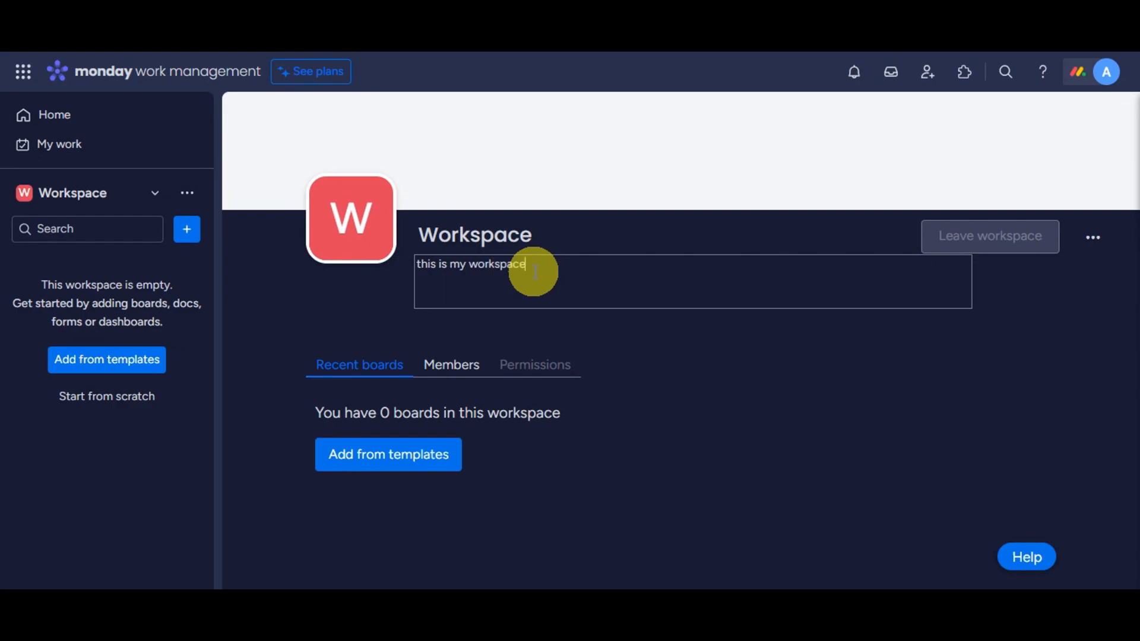
text(this is my workspace)
click(751, 367)
Look over the workspace's rename and delete options and the types of items that can be added to it
click(1095, 238)
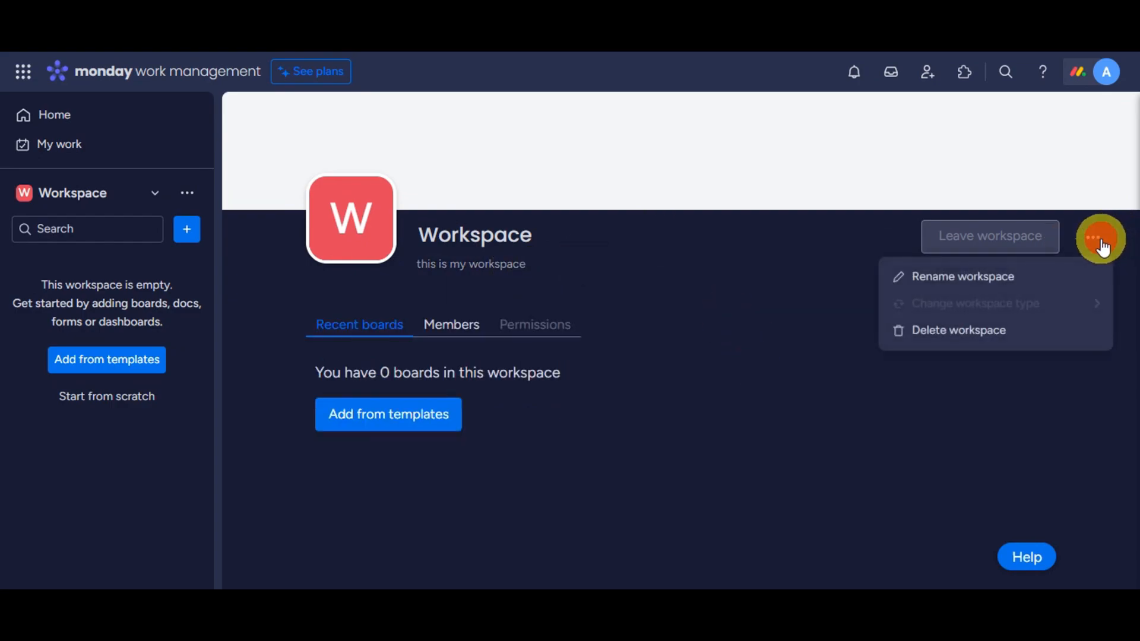
click(724, 392)
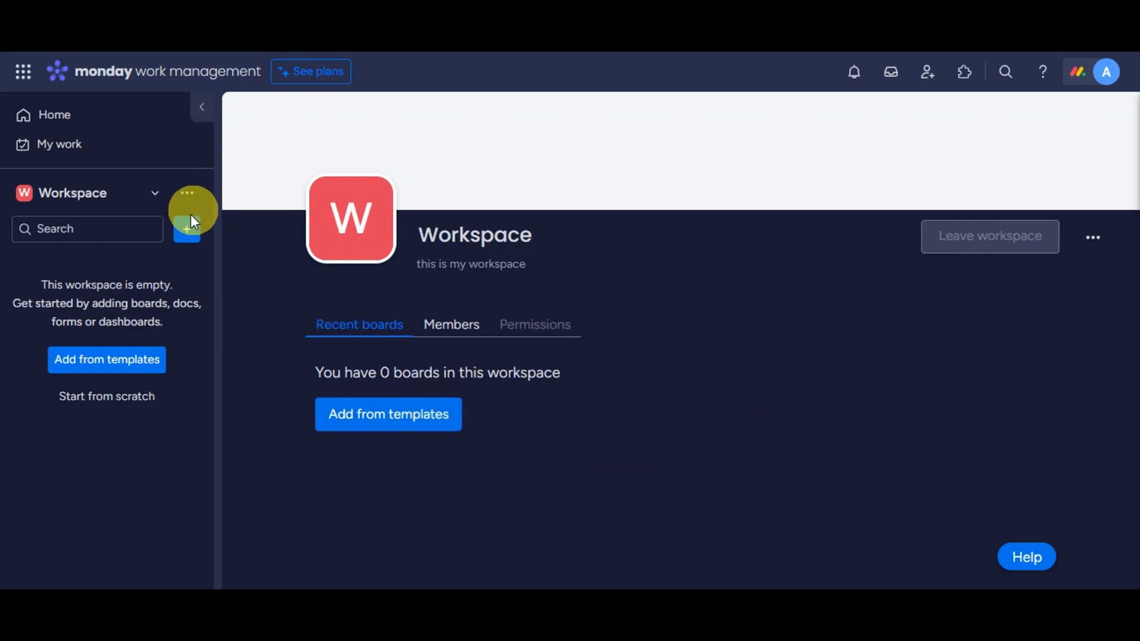
click(187, 233)
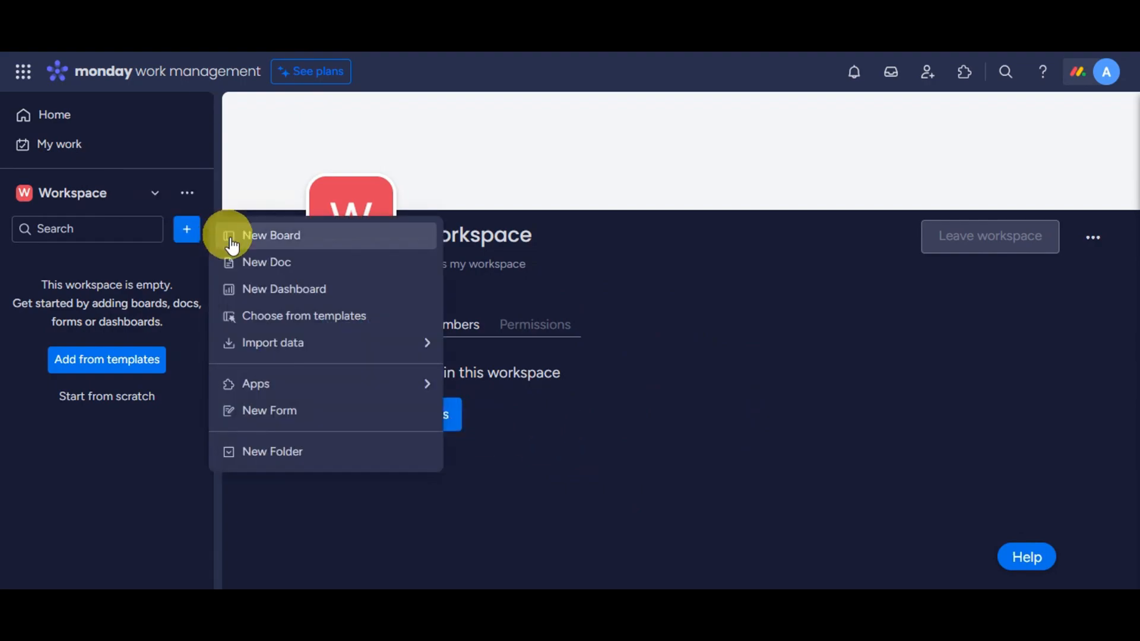
click(777, 364)
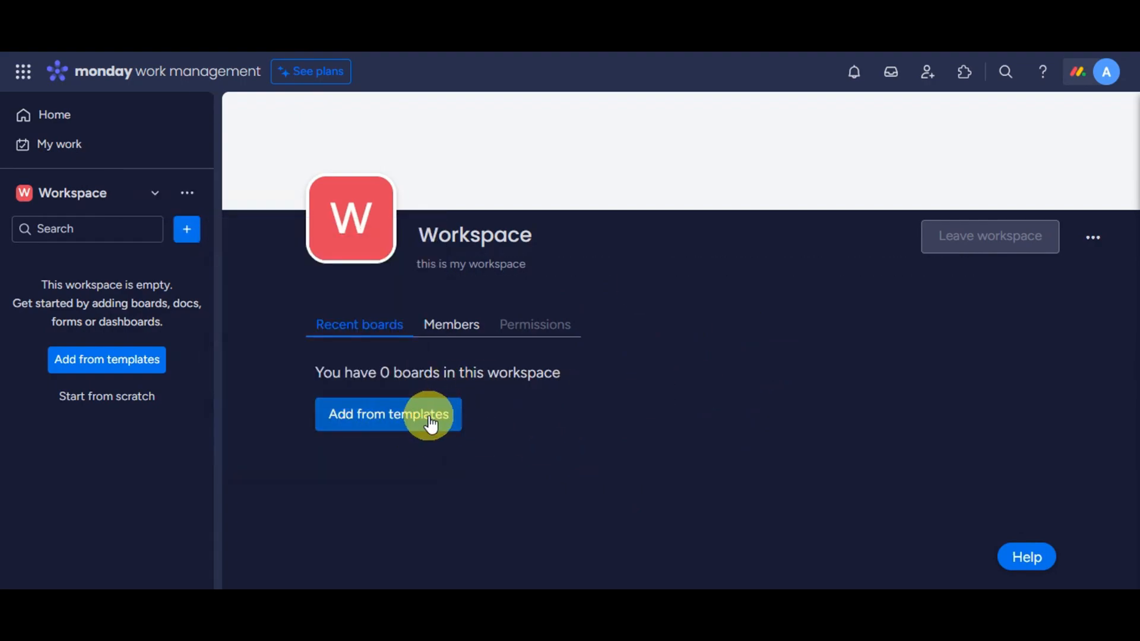
Open the template center for the workspace and look through the recommended templates
click(428, 416)
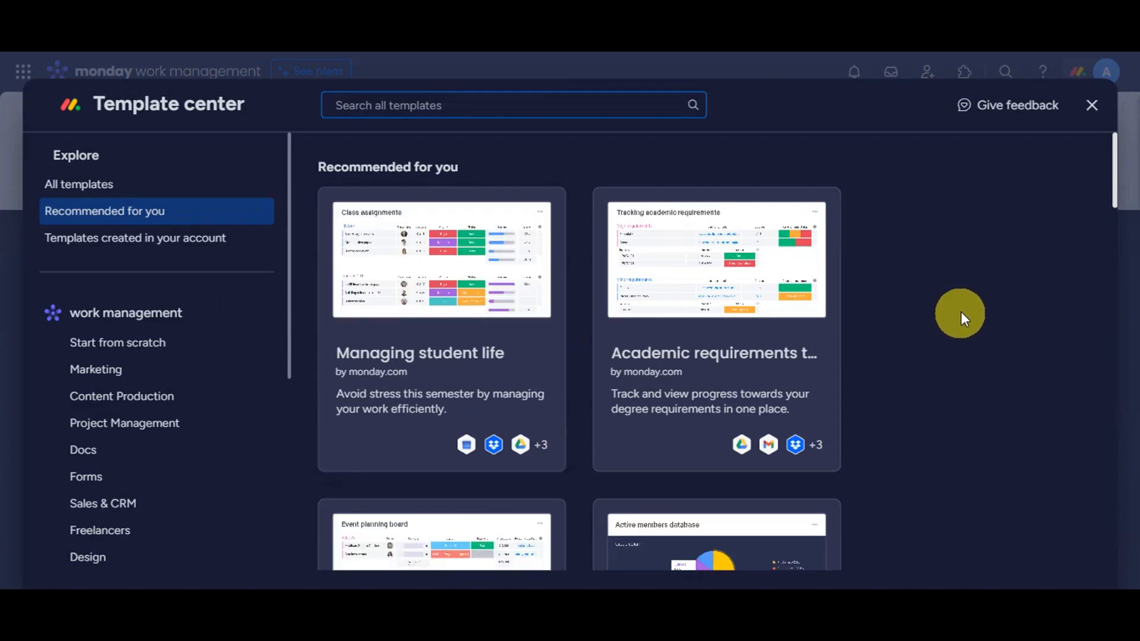
scroll(961, 313, down, 3)
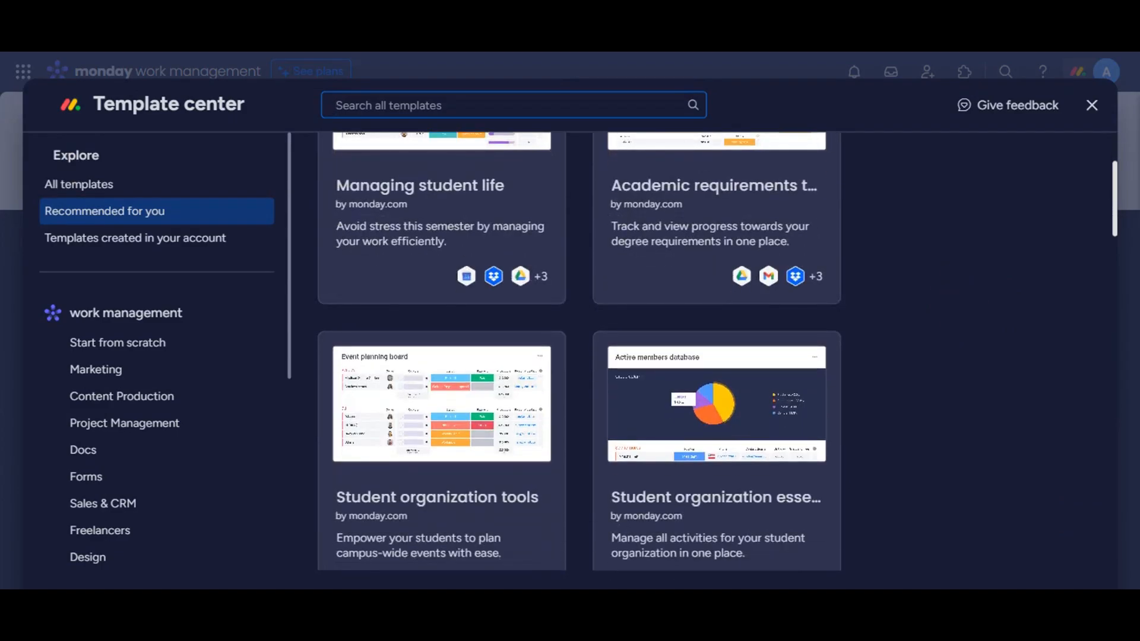
click(514, 100)
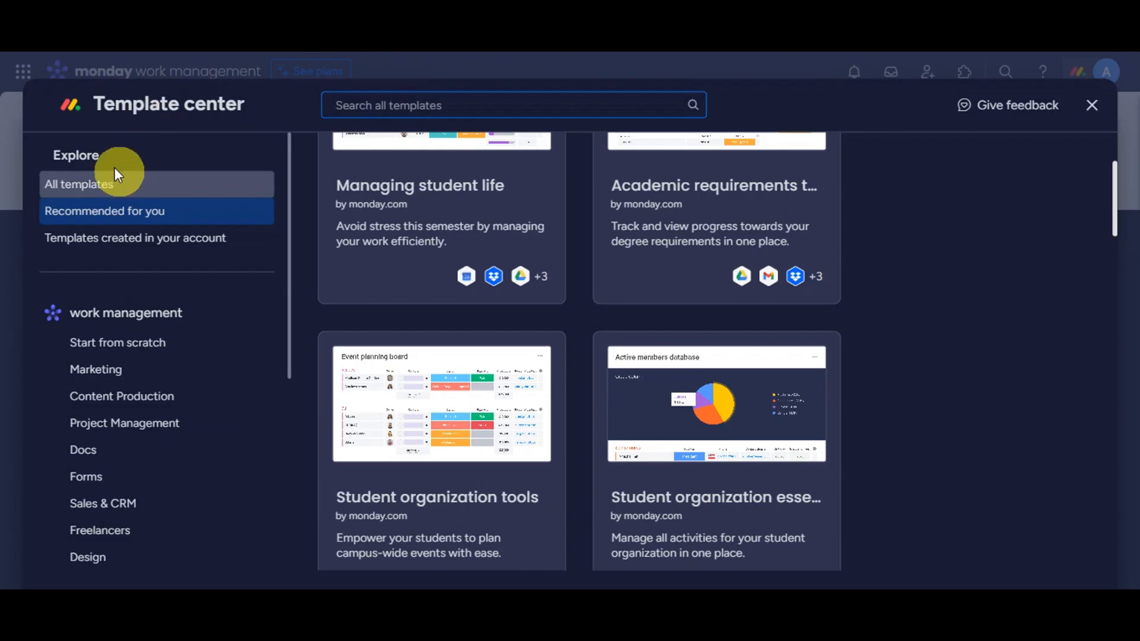
Find the Basic project management template in the Project Management category, review its preview and add it to the workspace
click(142, 431)
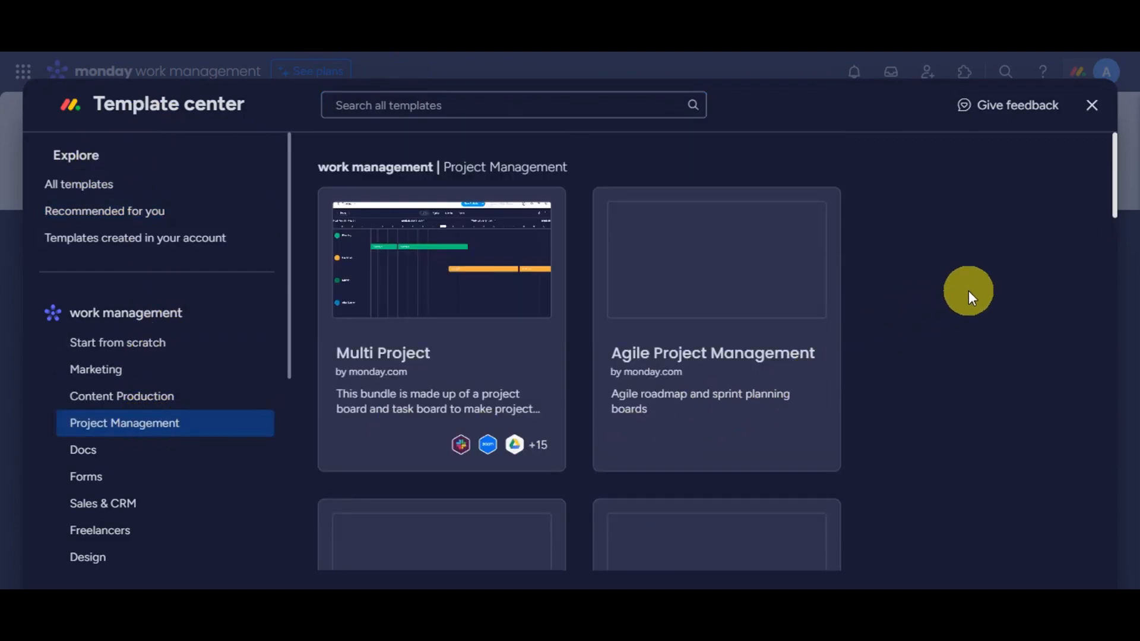
scroll(959, 289, down, 7)
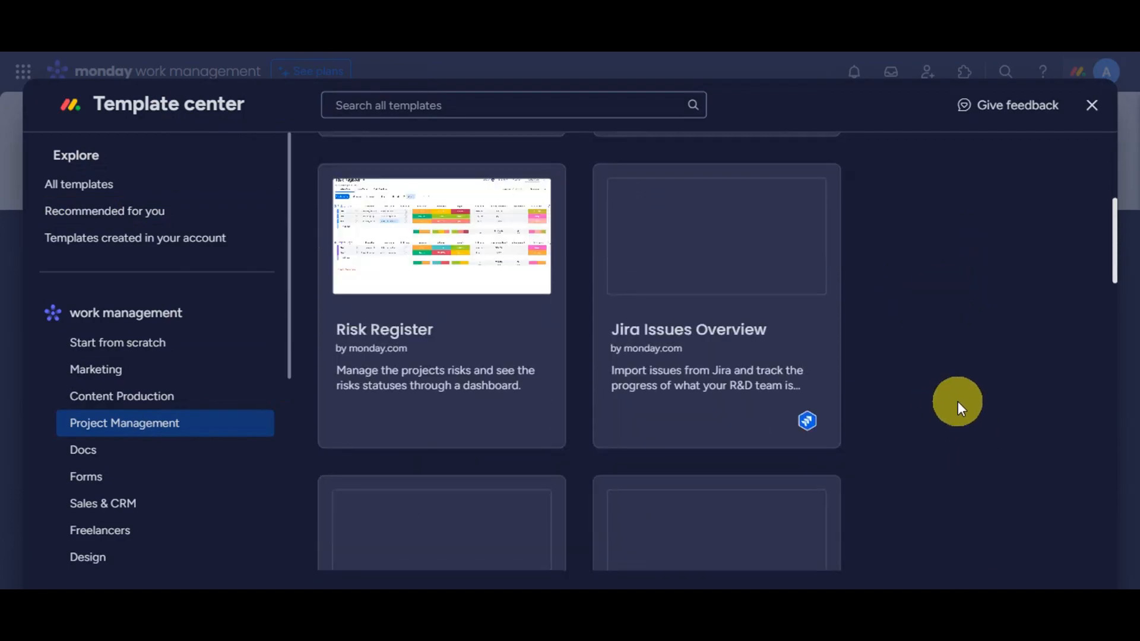
scroll(959, 393, up, 1)
scroll(956, 393, down, 3)
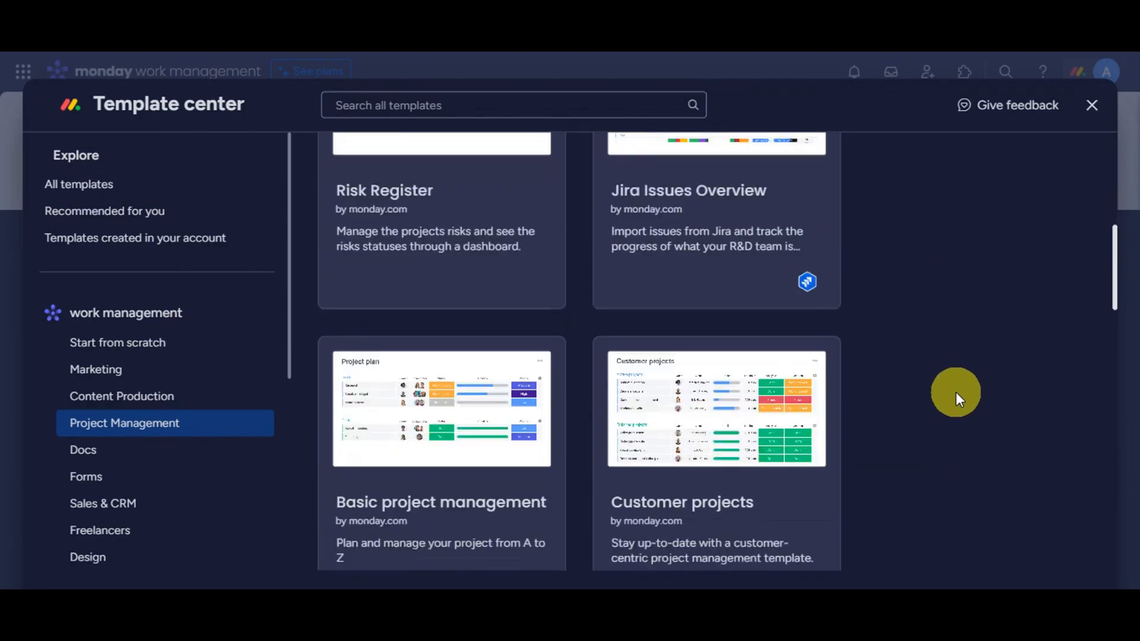
scroll(926, 380, down, 1)
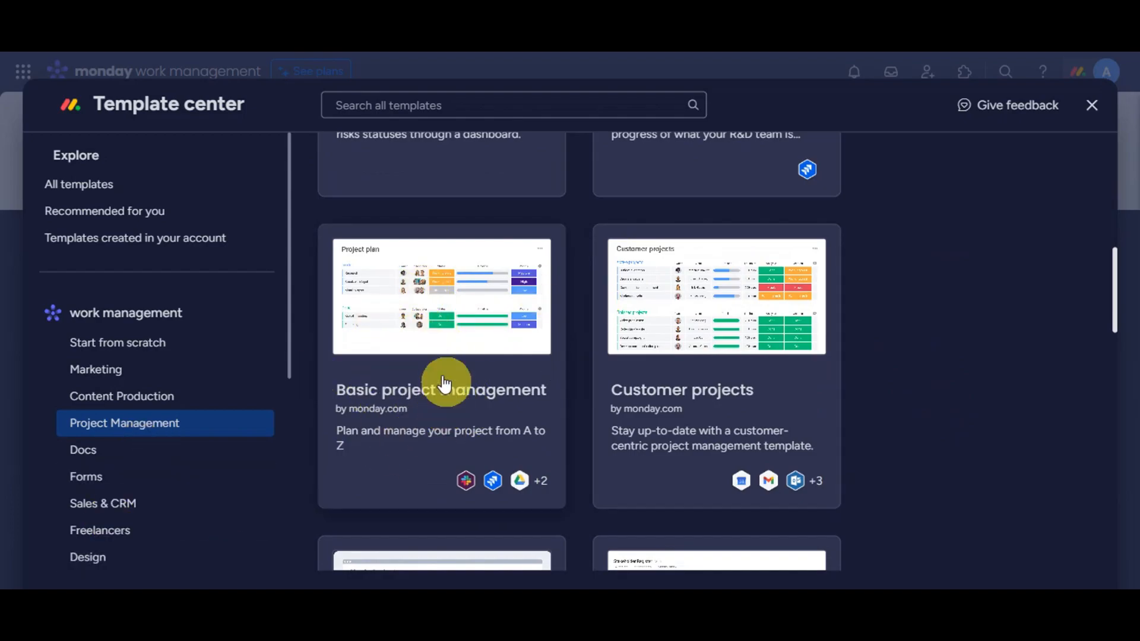
click(448, 424)
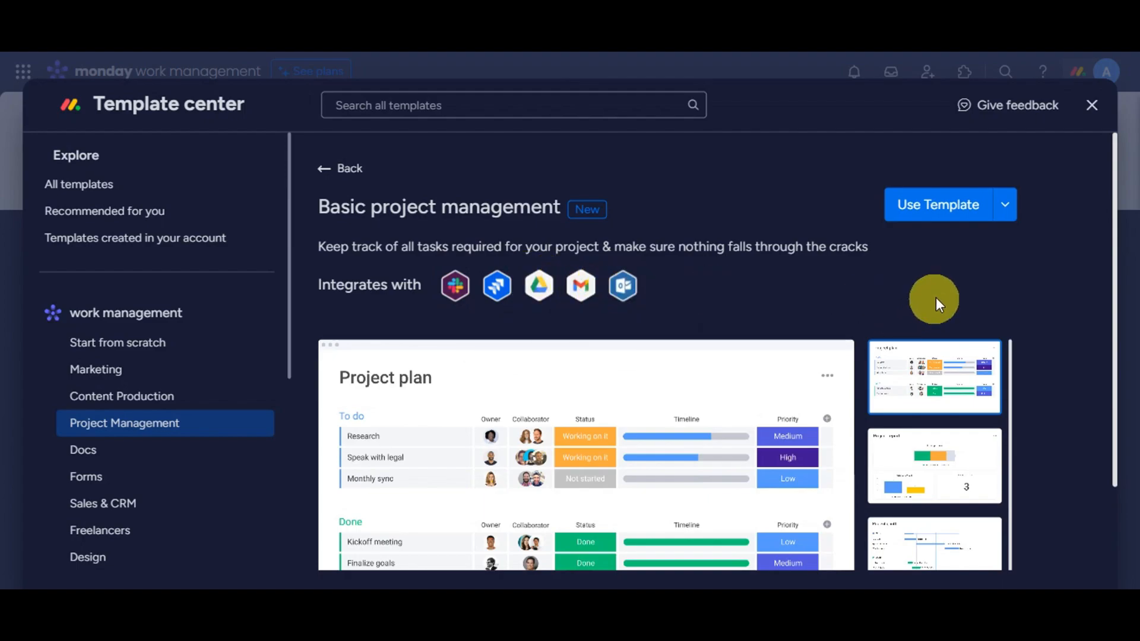
scroll(938, 309, down, 2)
scroll(968, 272, up, 2)
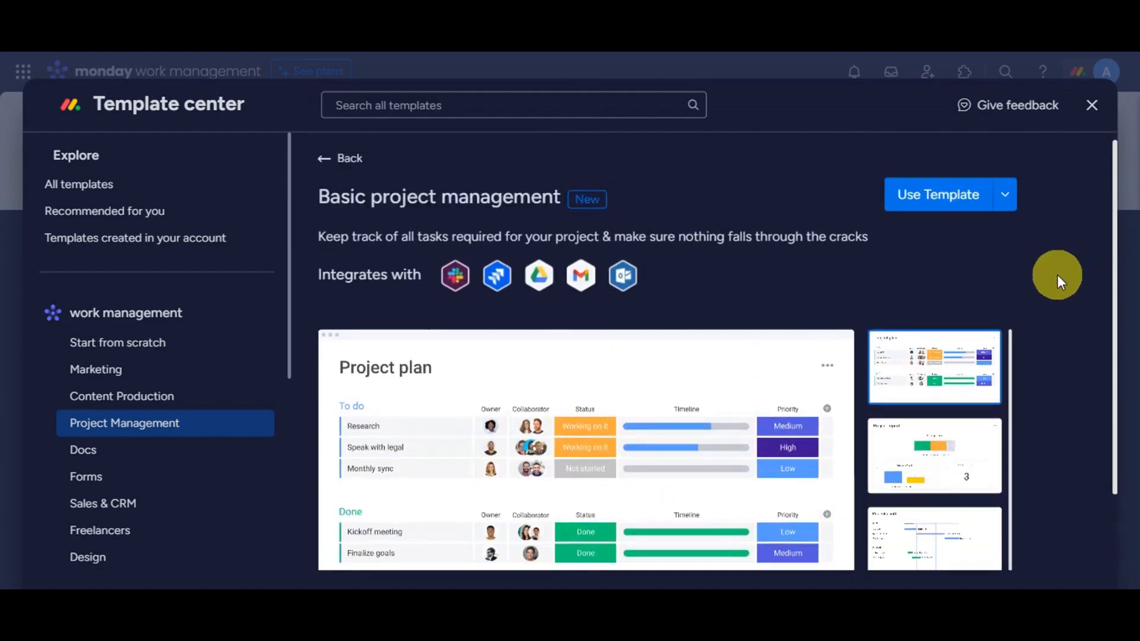
click(937, 219)
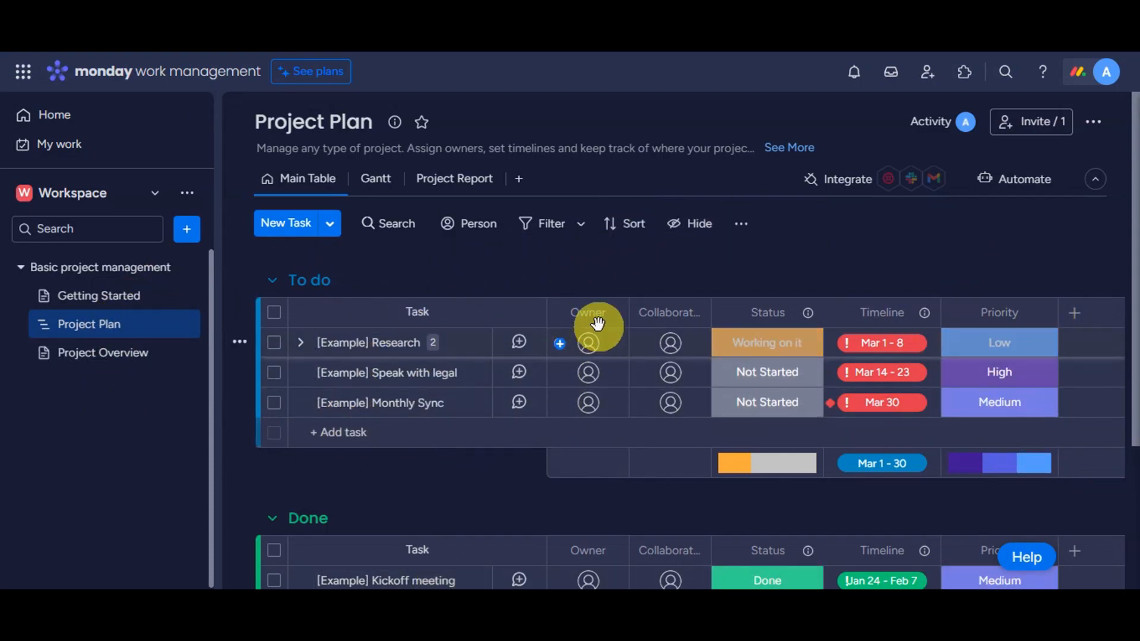
Assign the suggested account as owner of the [Example] Research task and set the task's status to Done
click(588, 345)
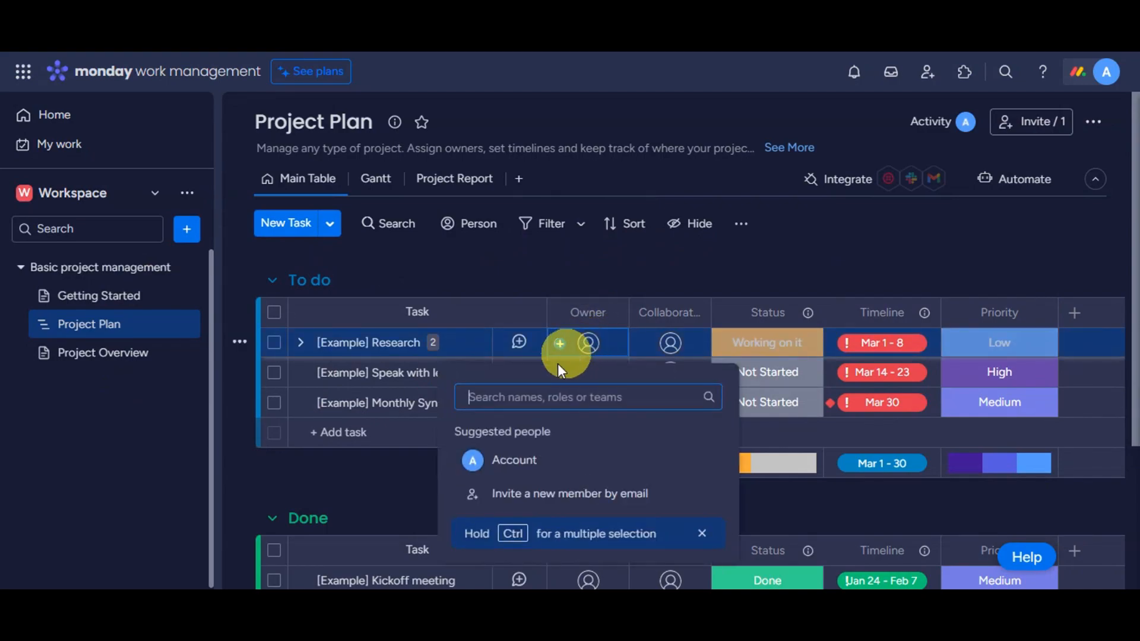
click(518, 459)
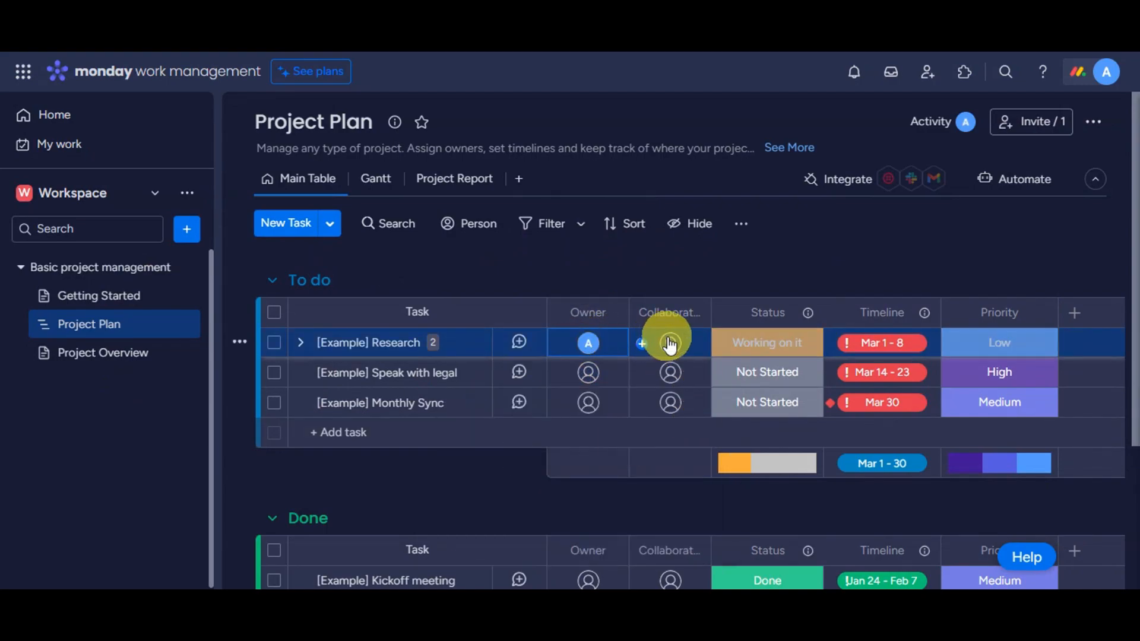
click(742, 343)
click(749, 403)
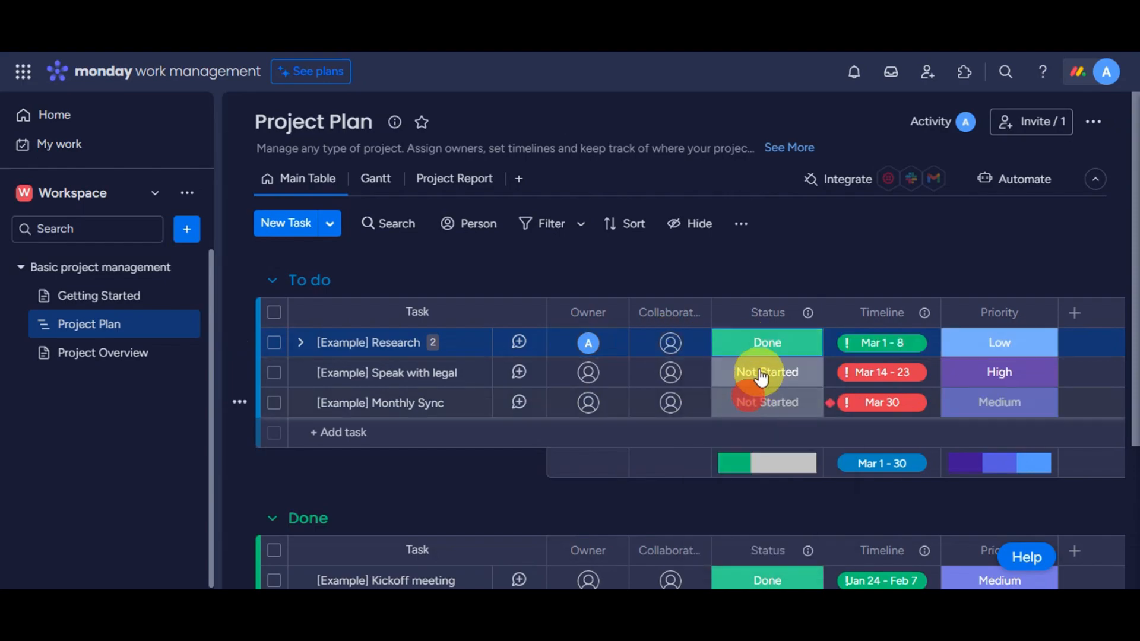
click(757, 345)
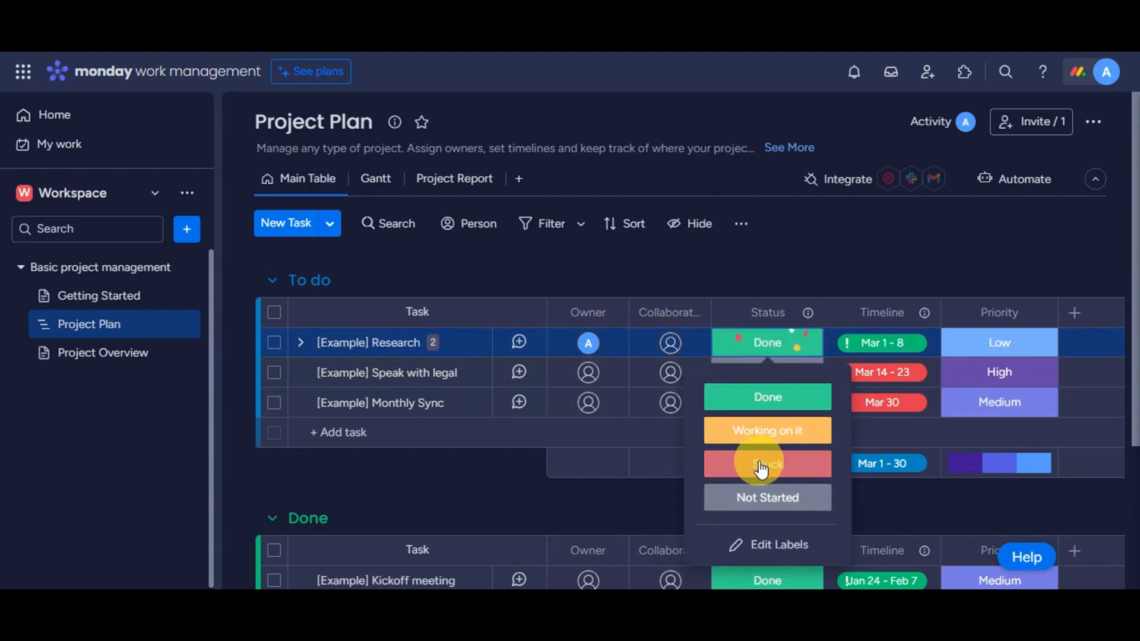
click(920, 253)
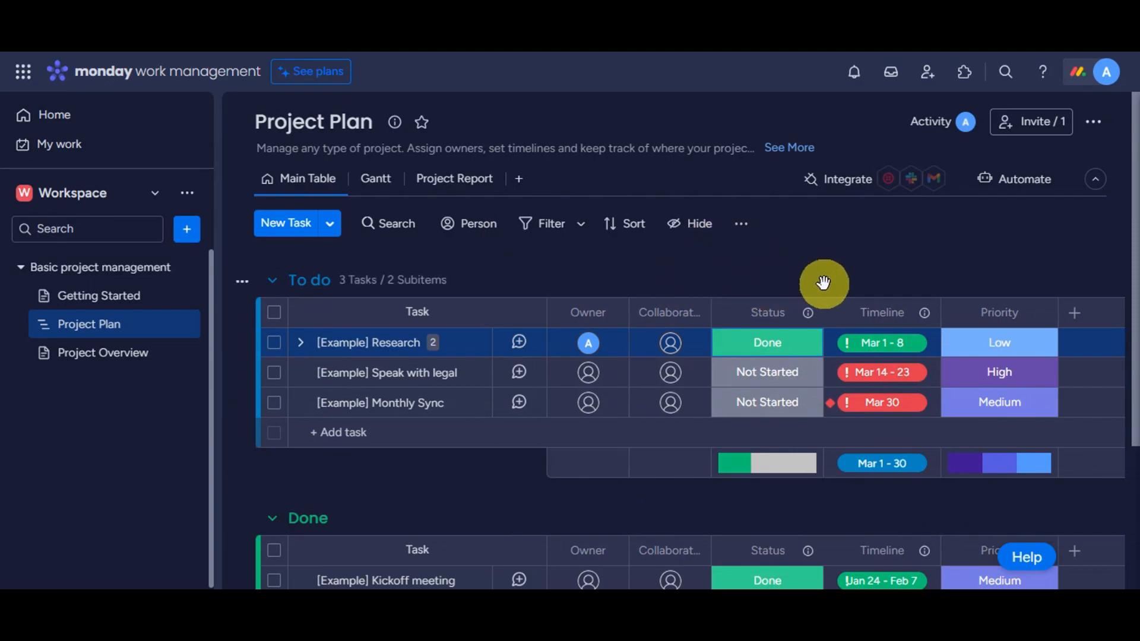
Look through the tasks in the To do and Done groups of the Project Plan board
scroll(823, 277, down, 5)
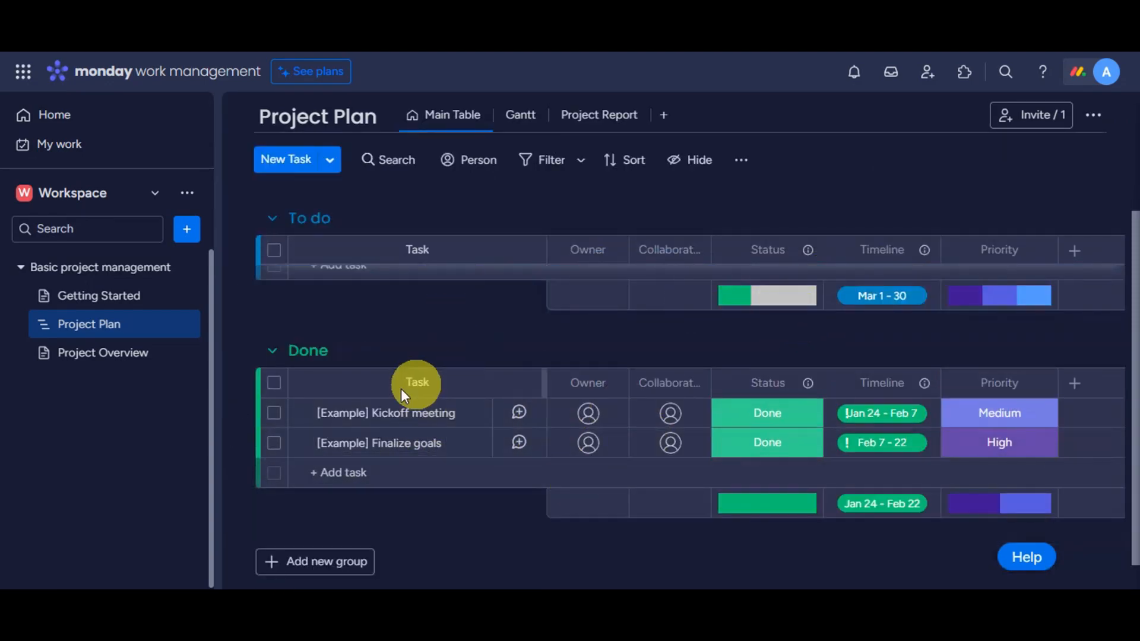
scroll(397, 332, up, 3)
scroll(357, 415, up, 3)
scroll(641, 152, down, 3)
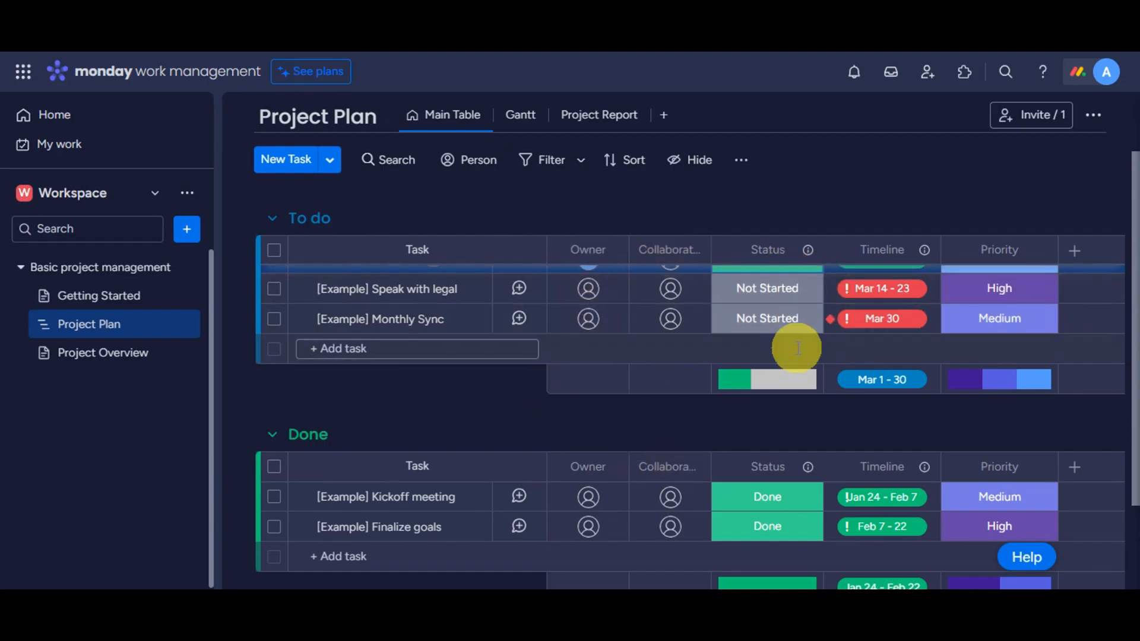
scroll(798, 348, down, 2)
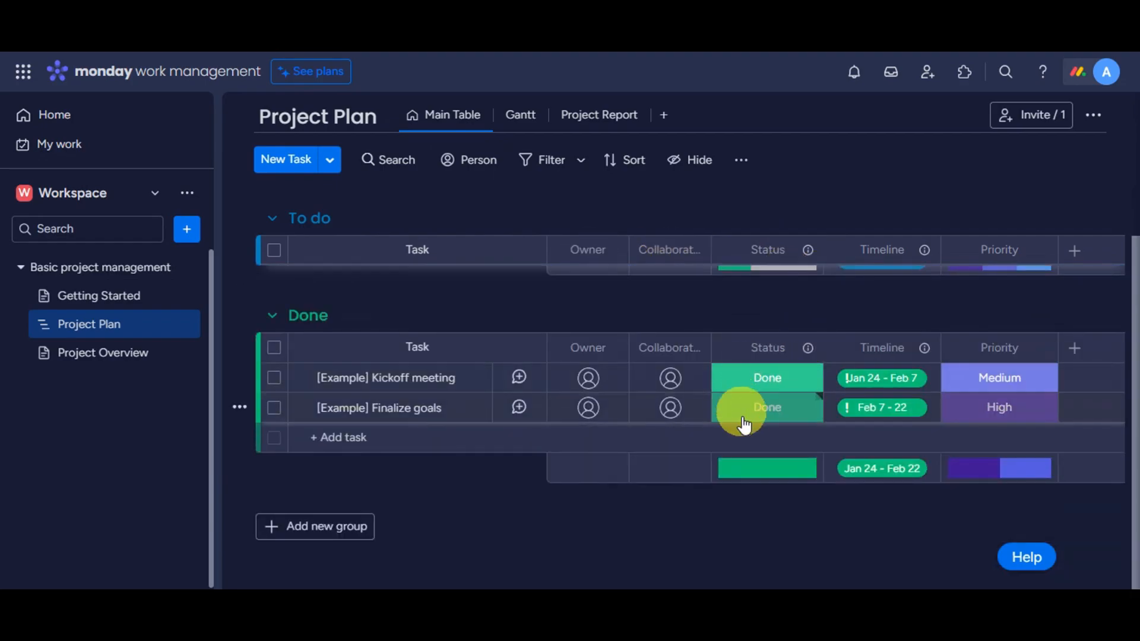
scroll(740, 410, up, 3)
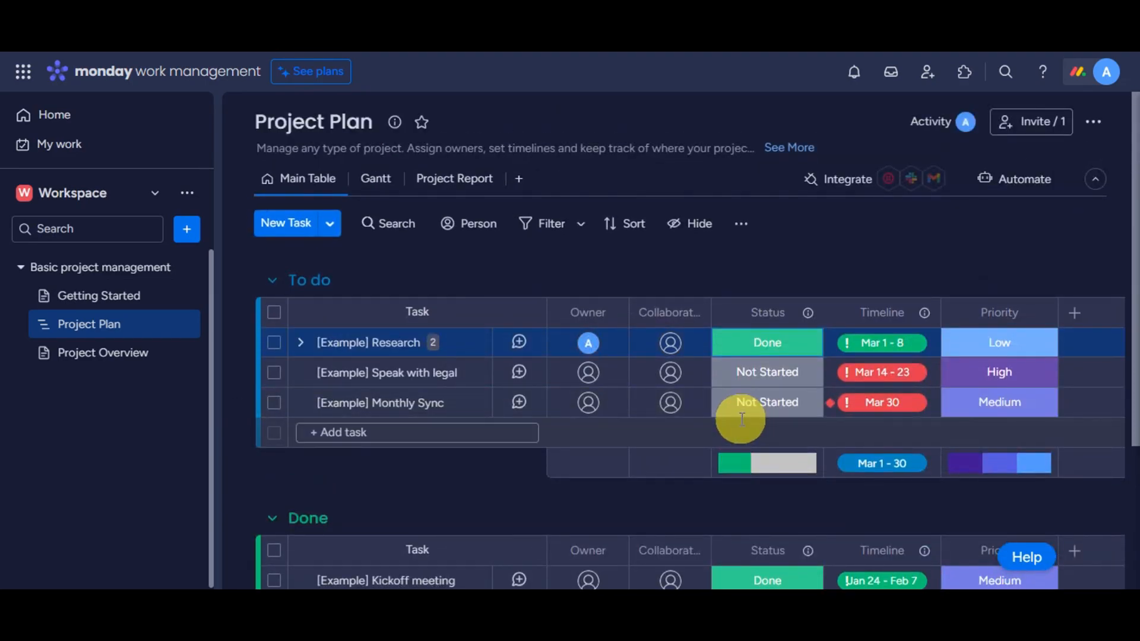
Add a Chart view to the Project Plan board
click(521, 181)
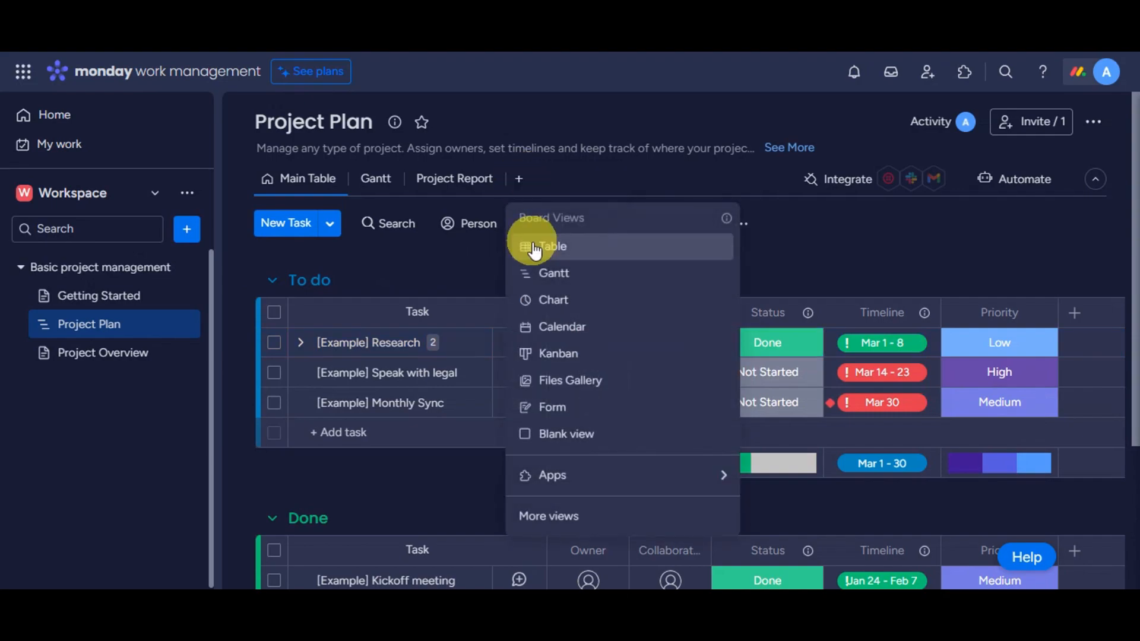
click(567, 309)
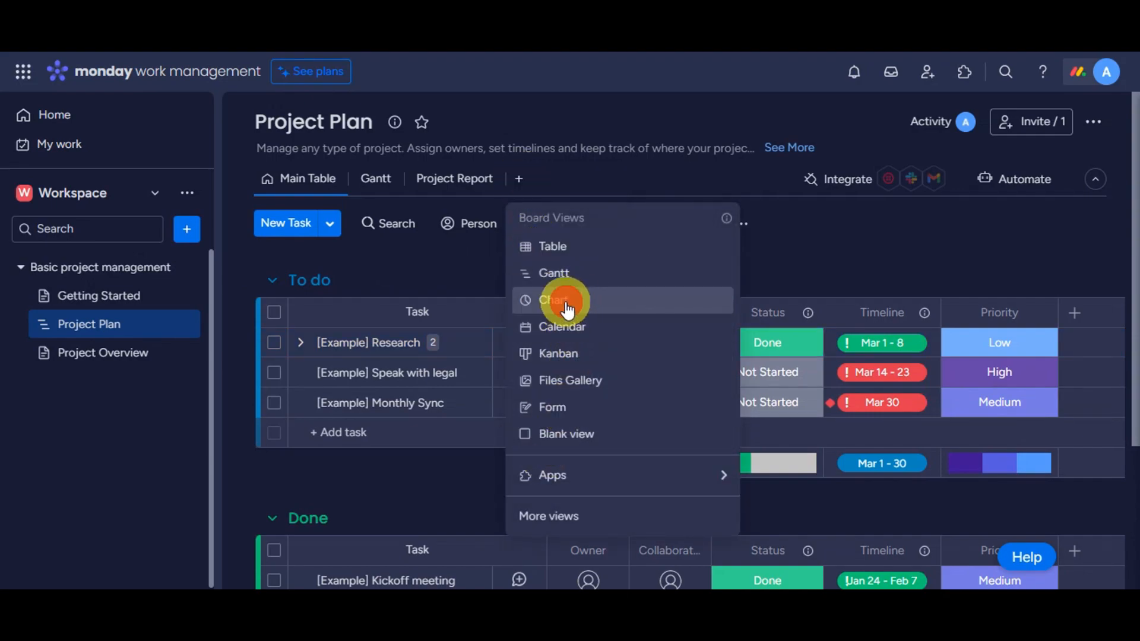
click(860, 340)
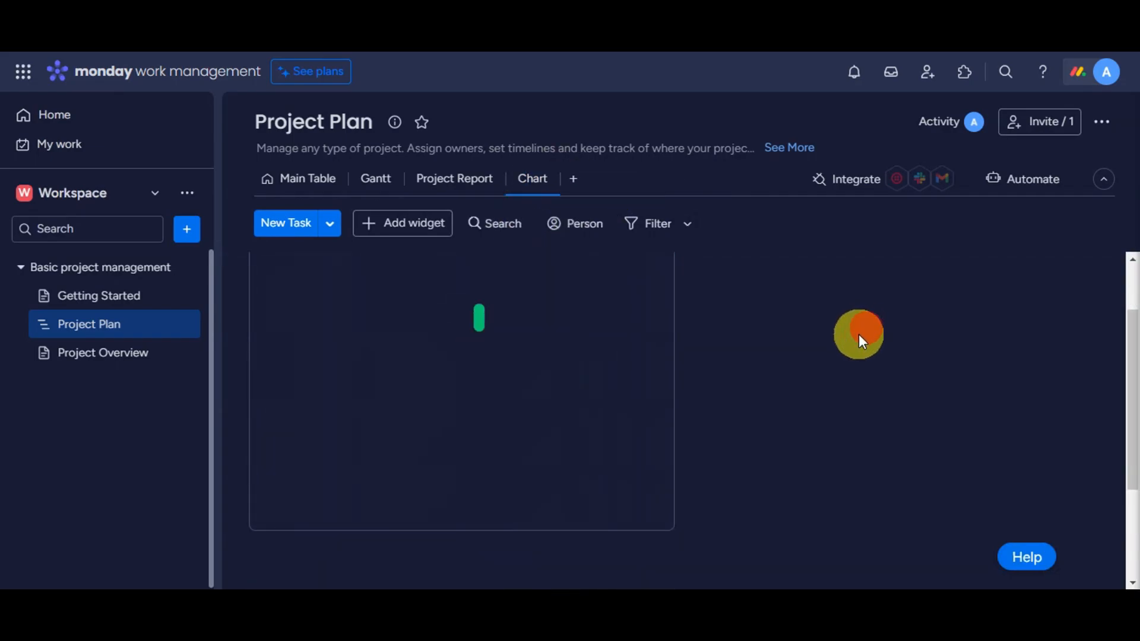
Examine the board's Project Report view and return to the Main Table
right_click(375, 184)
click(450, 177)
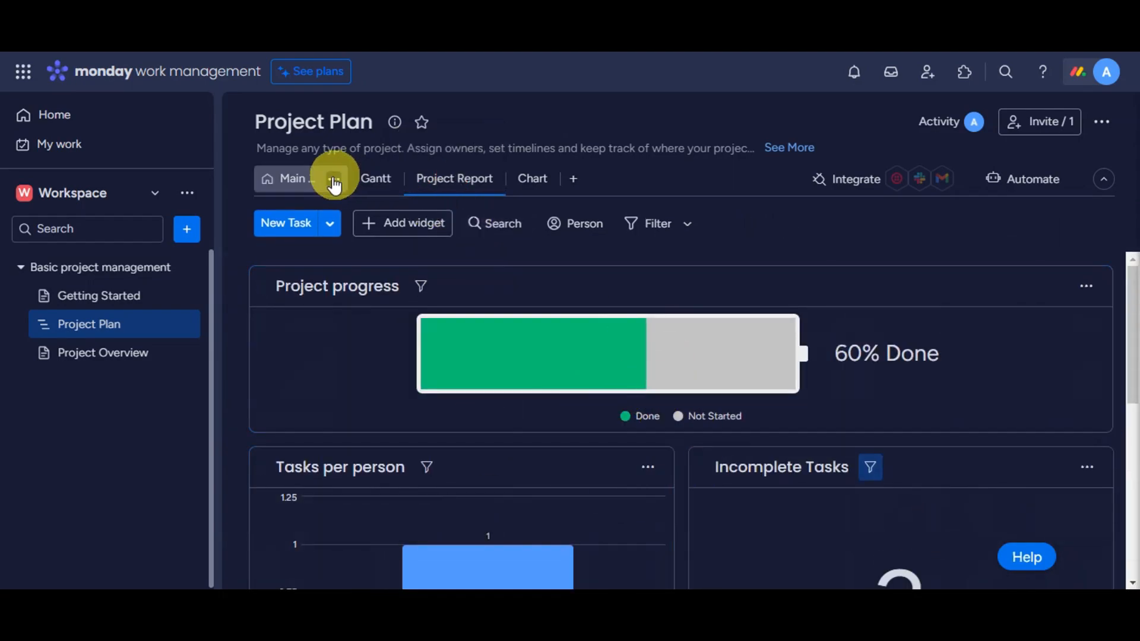
click(295, 181)
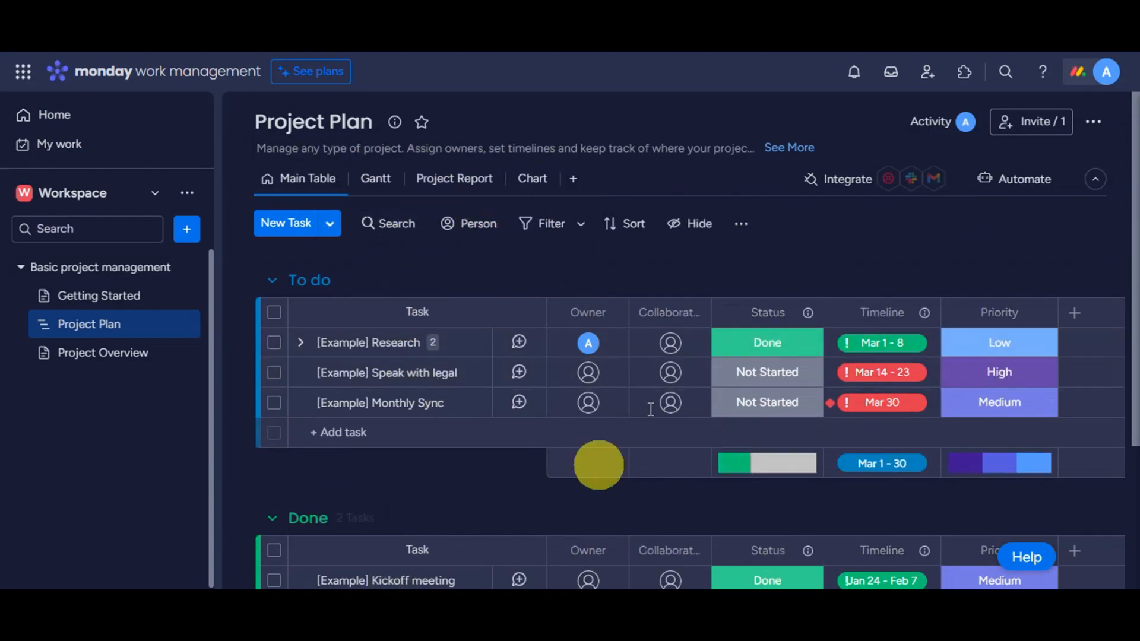
Add a new task with the default name to the To do group, and open the board's advanced filters
click(287, 231)
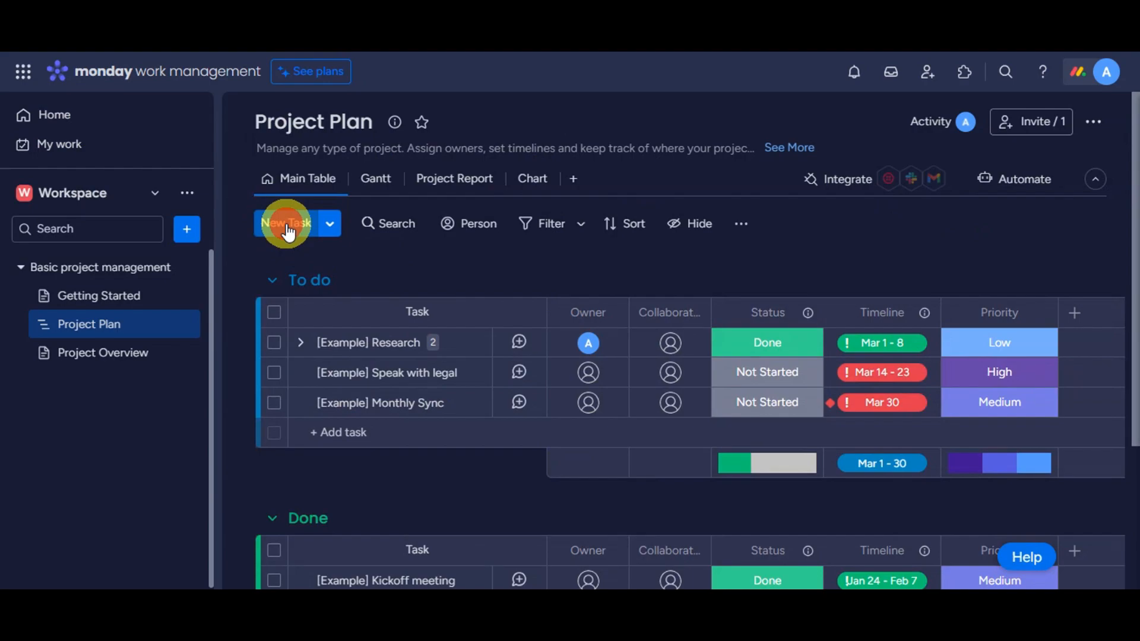
click(452, 239)
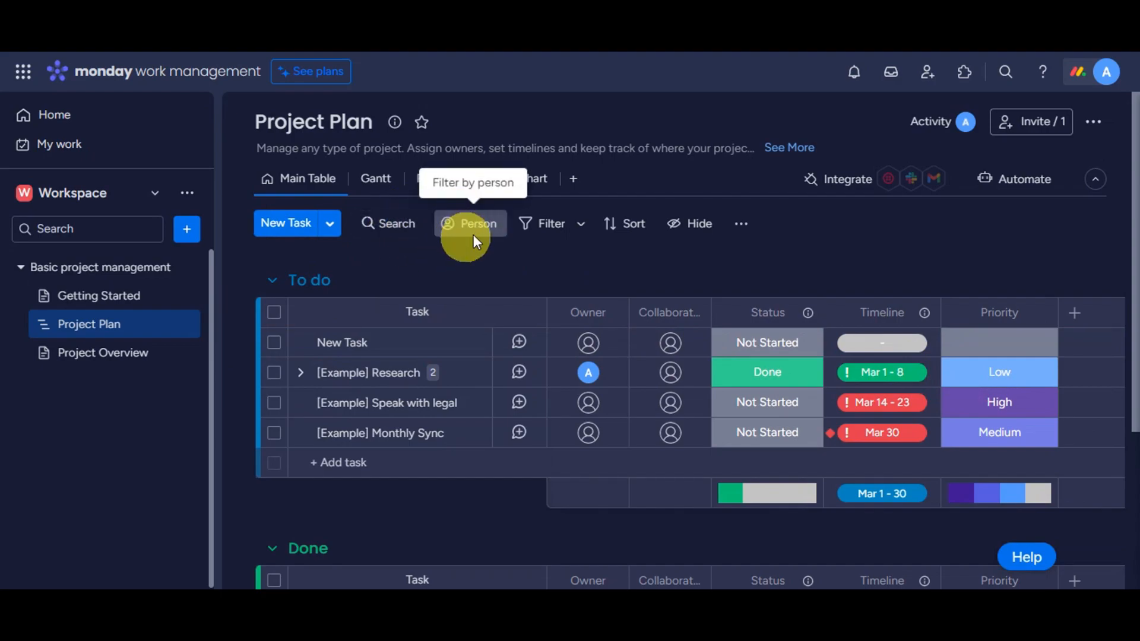
click(584, 230)
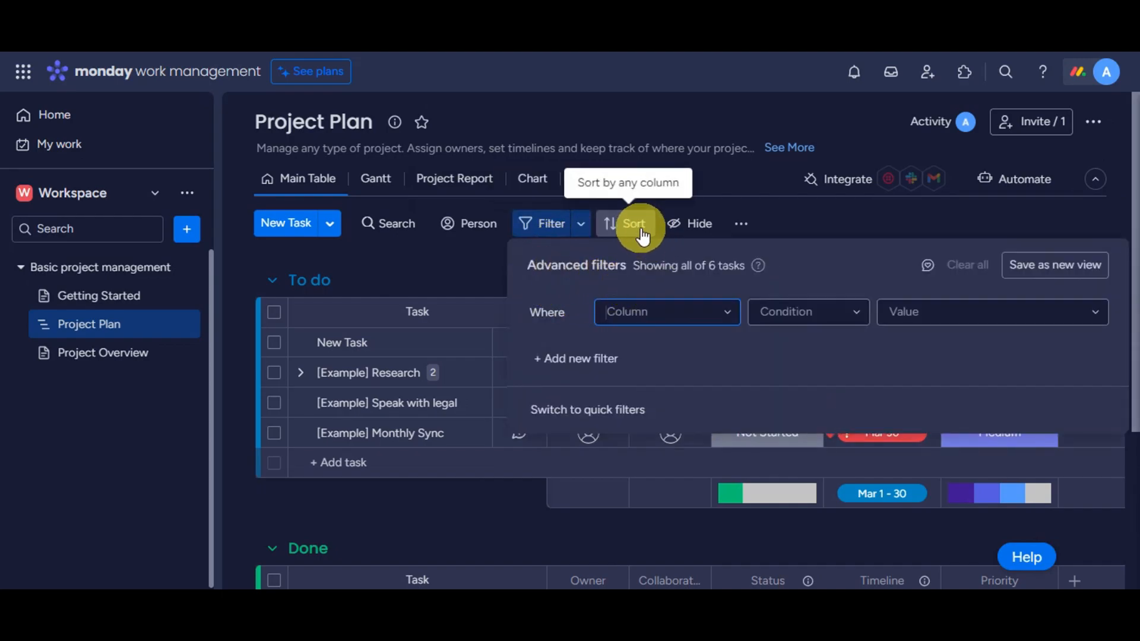
Hide the Owner and Collaborators columns in the Main Table
click(688, 237)
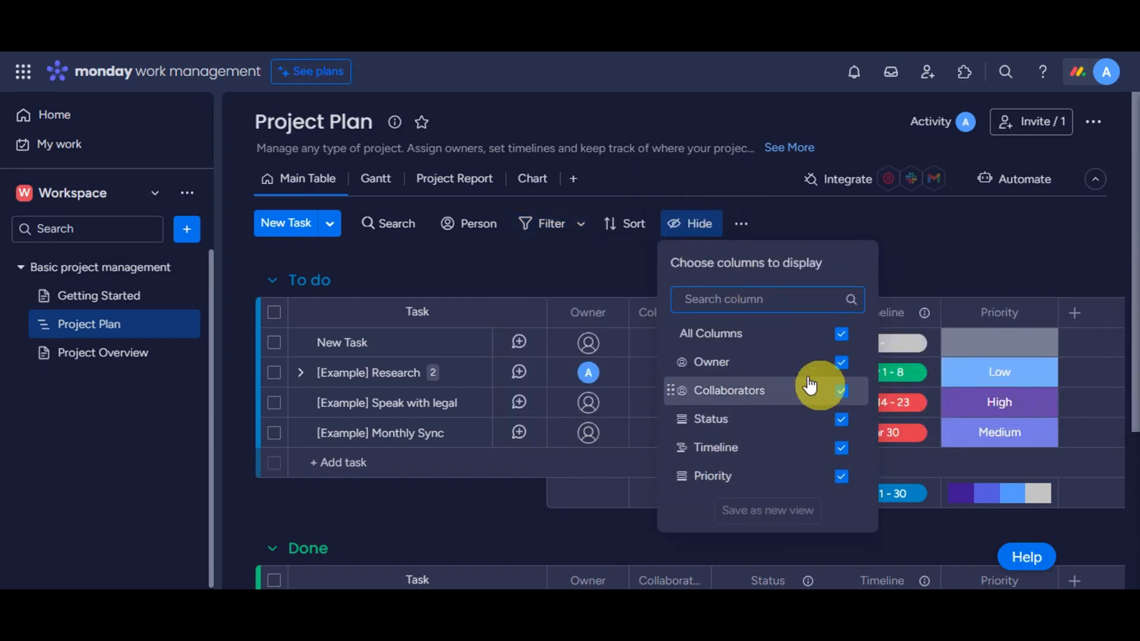
click(841, 364)
click(841, 390)
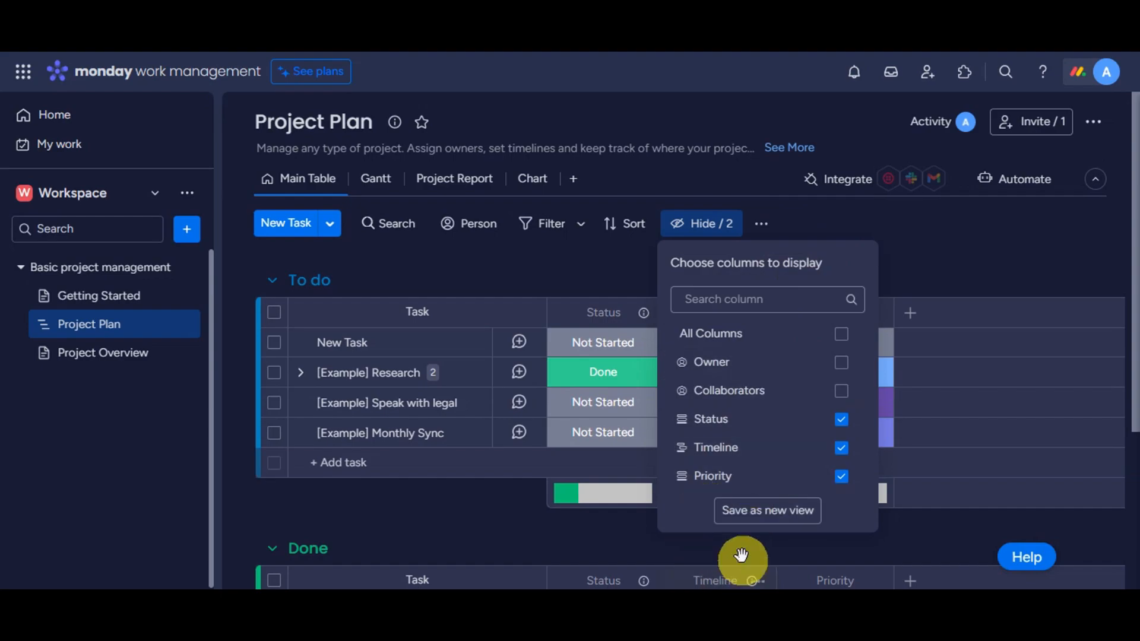
click(849, 218)
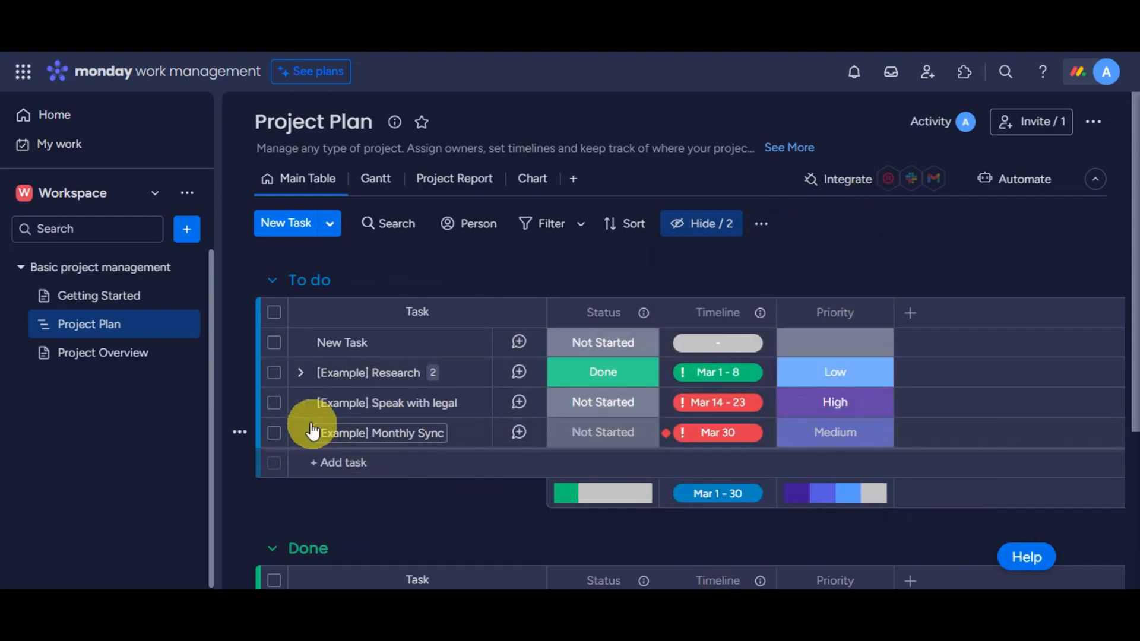
Look at the Project Plan board's extra table options, automations center and board members, then return to the Main Table
click(765, 227)
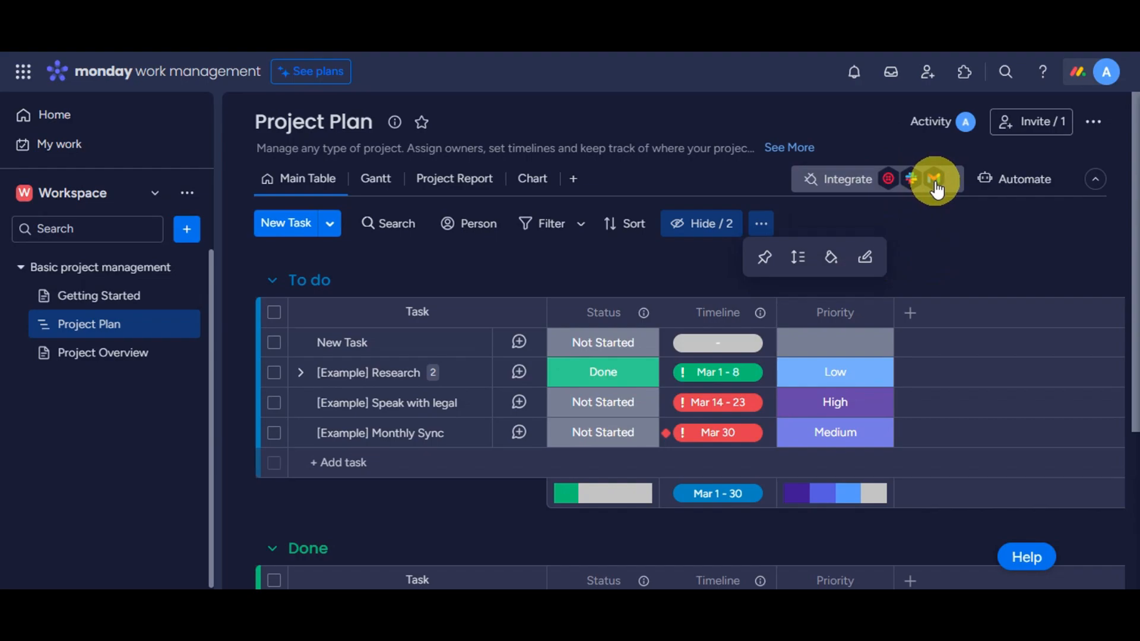
click(1043, 190)
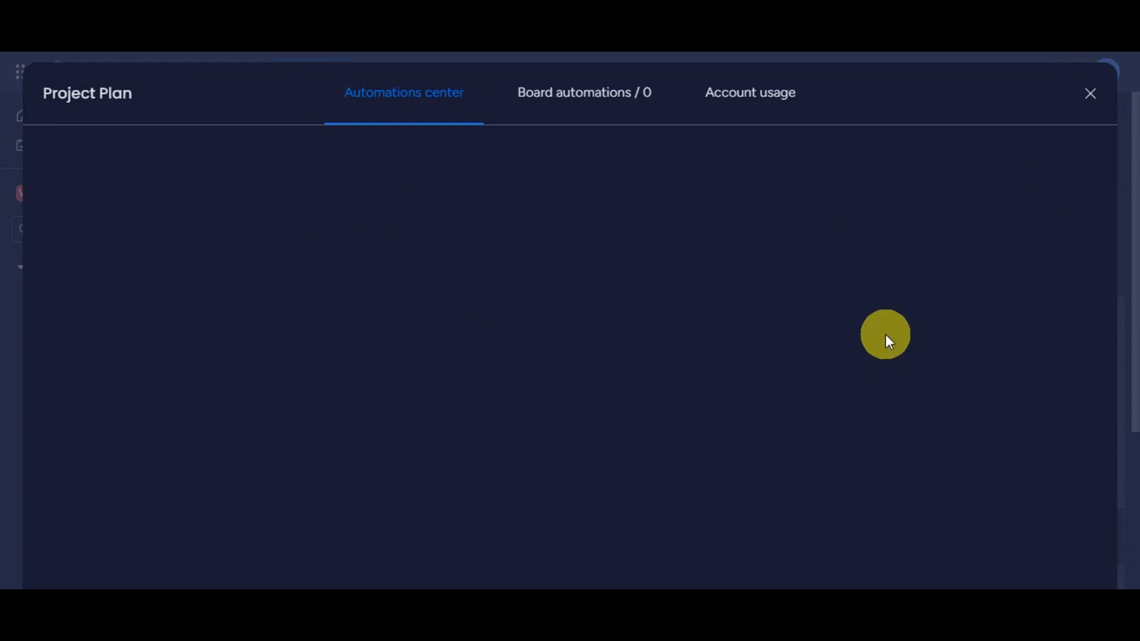
click(1089, 95)
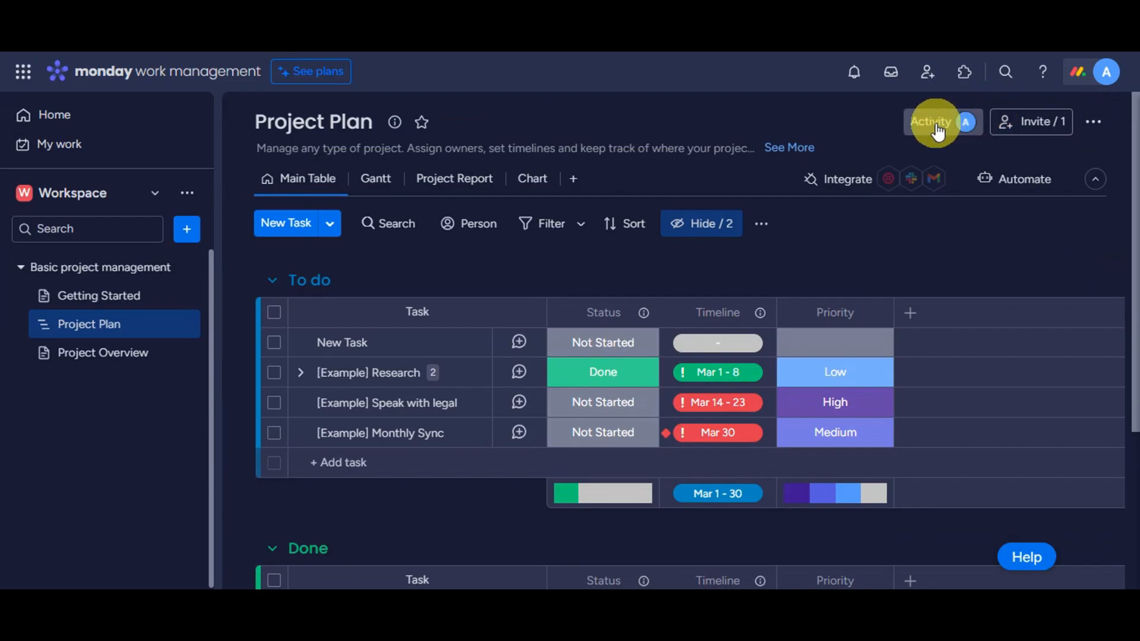
click(1035, 125)
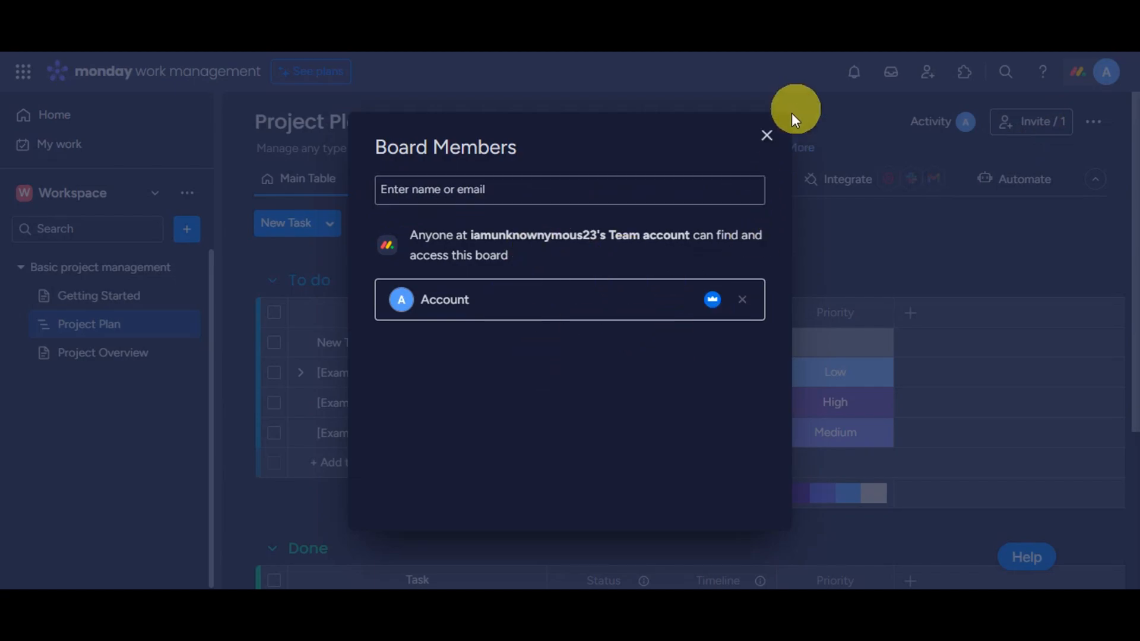
click(769, 136)
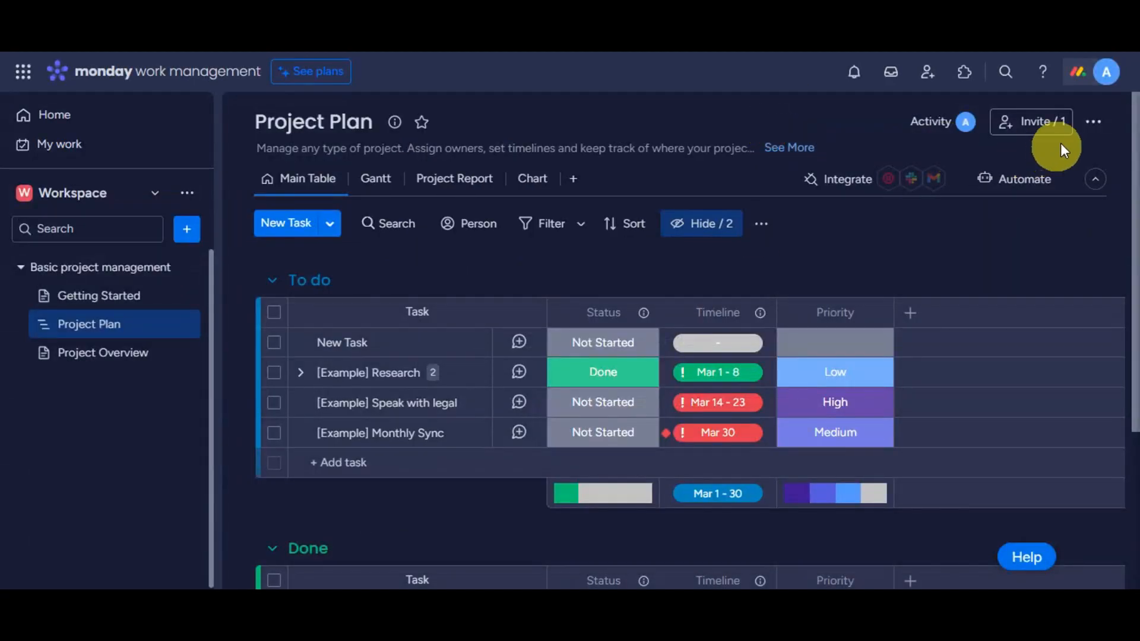
Examine the Project Plan board's options, including its power-ups, additional actions and archive/trash choices, and close them without choosing any
click(1089, 127)
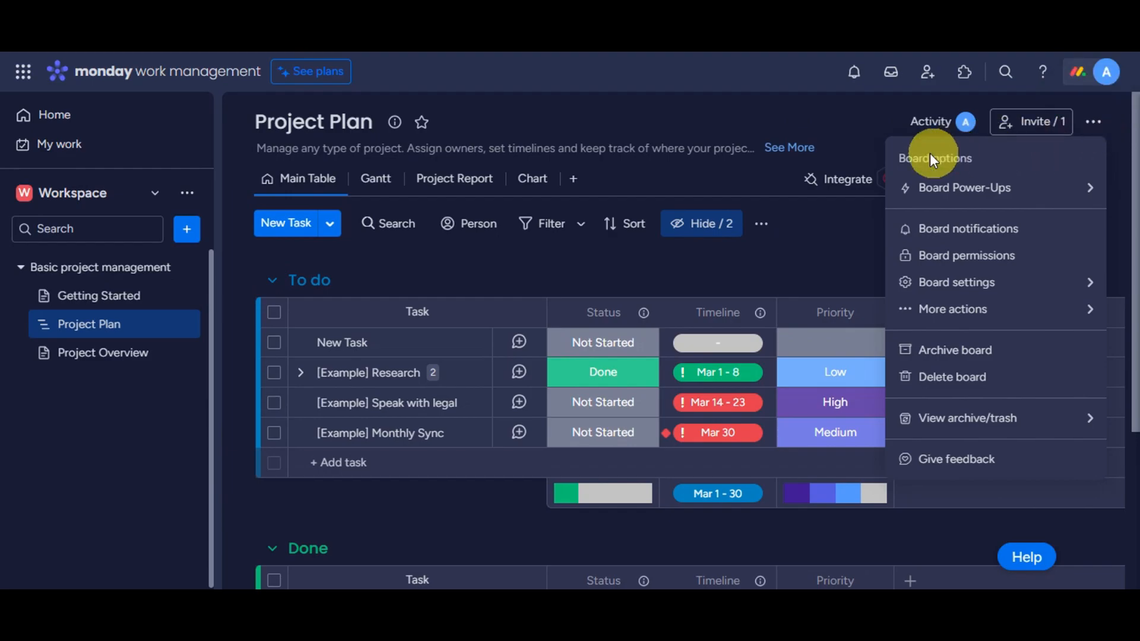
mouse_move(993, 188)
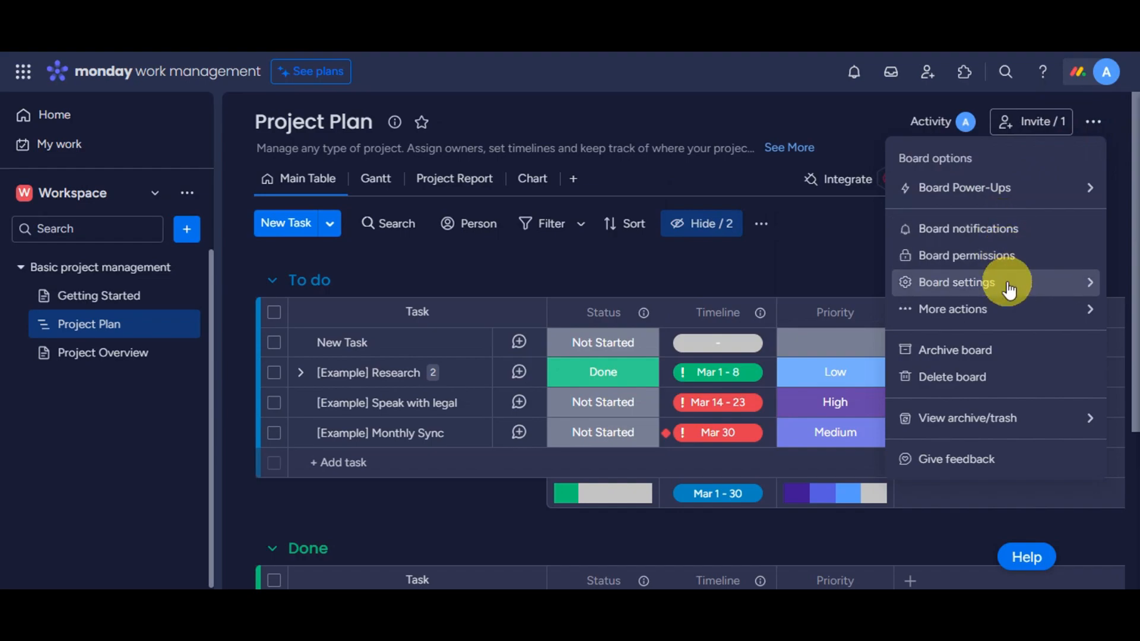
mouse_move(1028, 307)
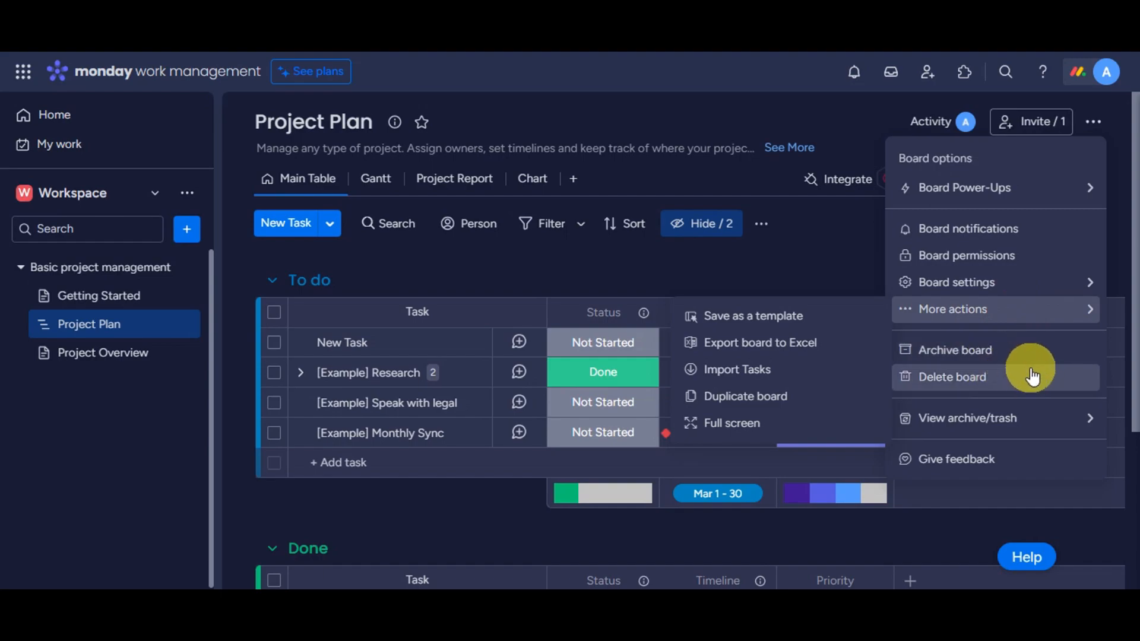
mouse_move(1039, 428)
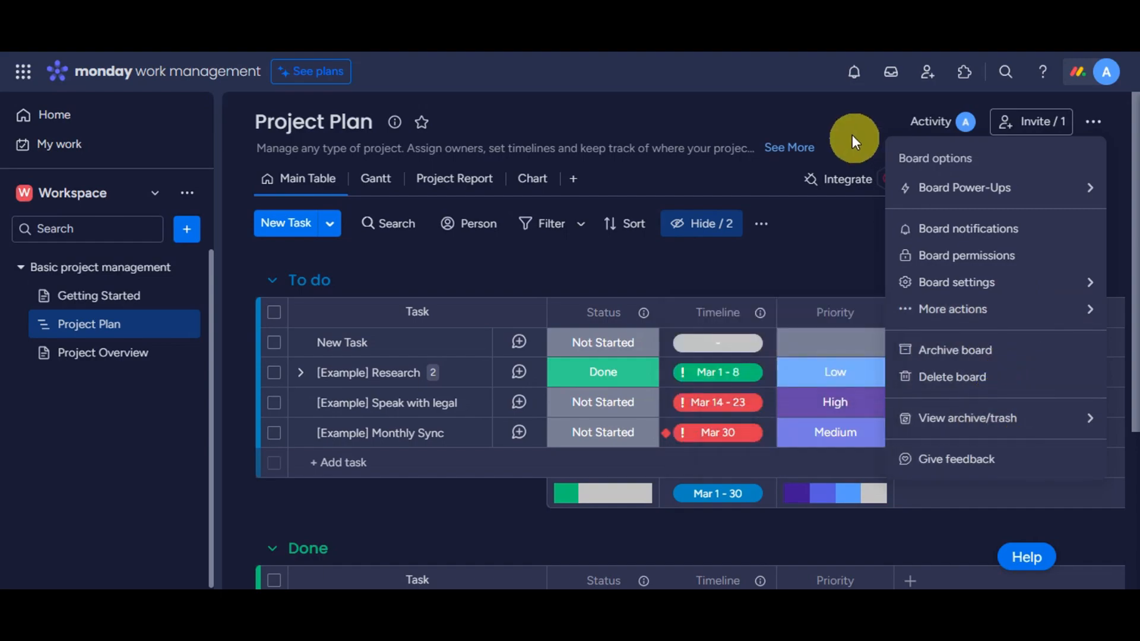
click(835, 120)
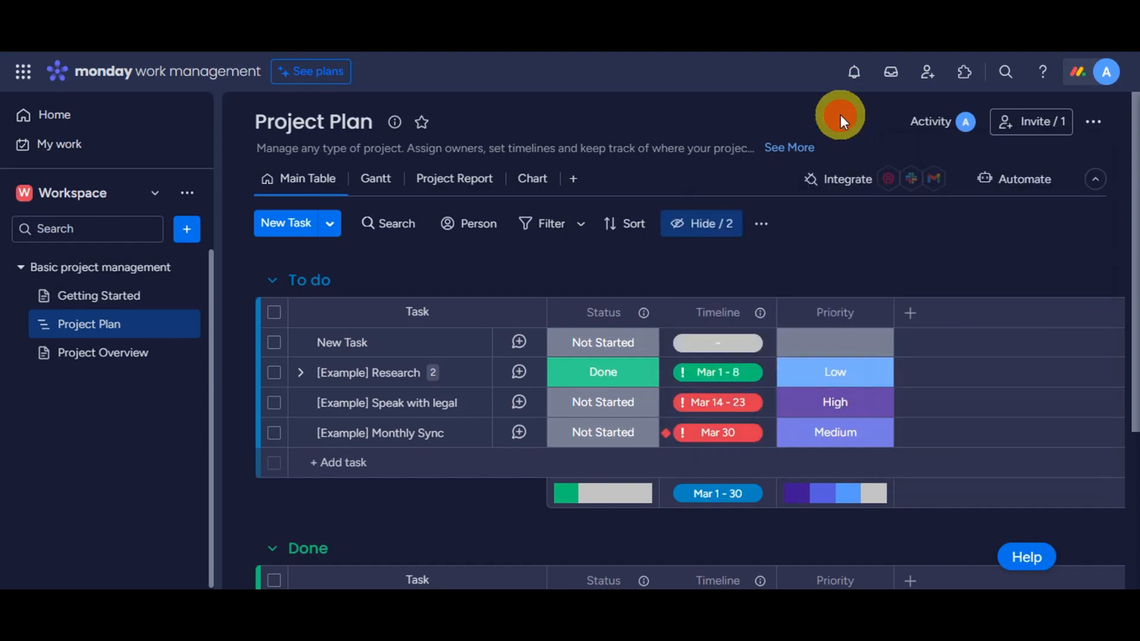